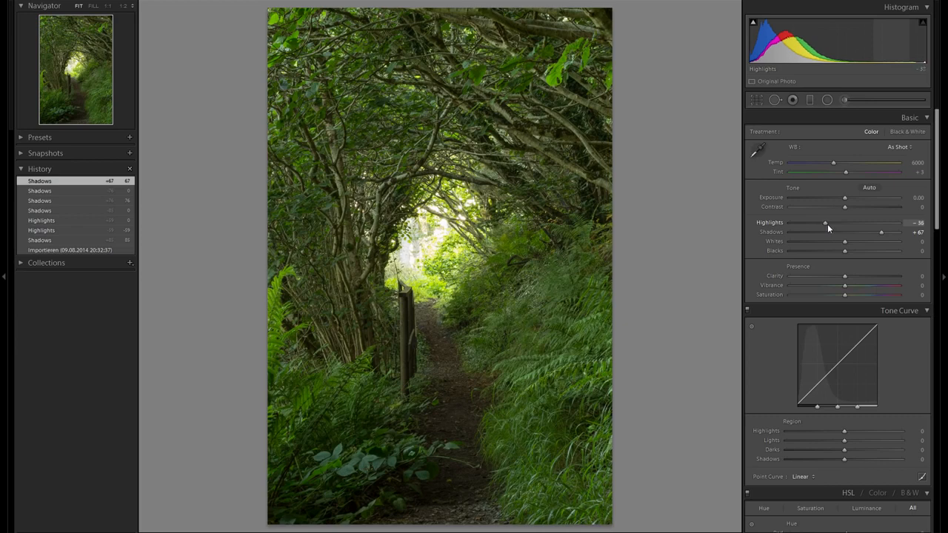
- Set Blacks to -17 while previewing clipping, and reset Whites to 0
{"action": "left_click_drag", "start_coordinate": [827, 229], "coordinate": [864, 244]}
{"action": "key", "text": "alt"}
{"action": "key", "text": "alt"}
{"action": "key", "text": "alt"}
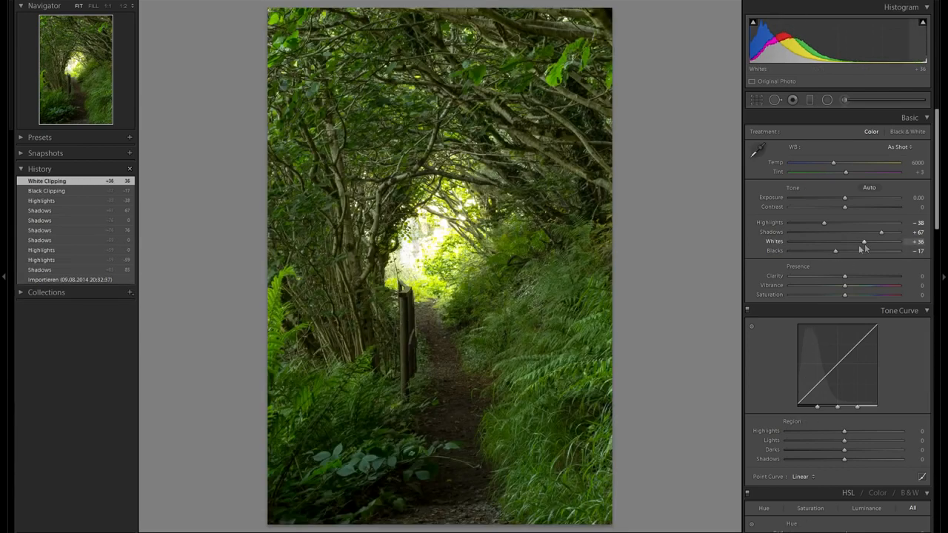
{"action": "double_click", "coordinate": [778, 242]}
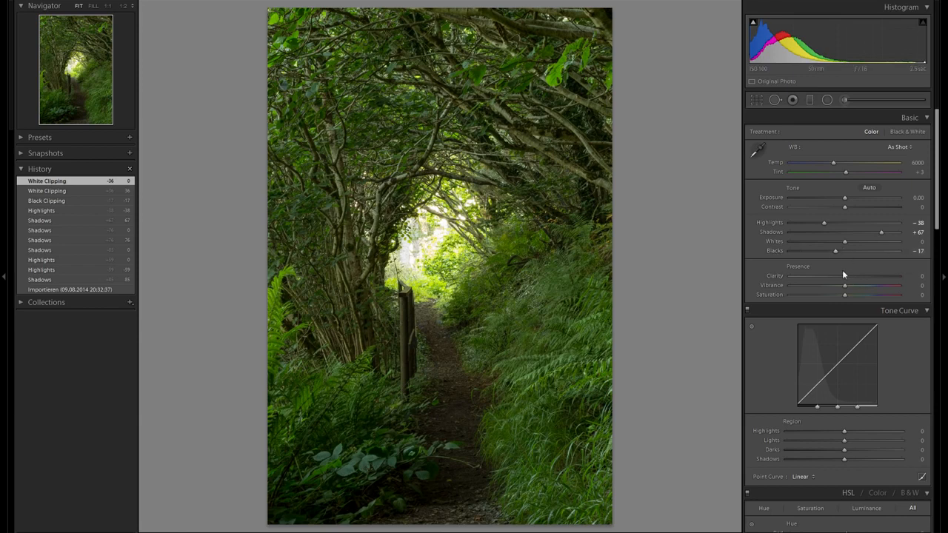
- Set Clarity to +41
{"action": "left_click_drag", "start_coordinate": [844, 276], "coordinate": [876, 280]}
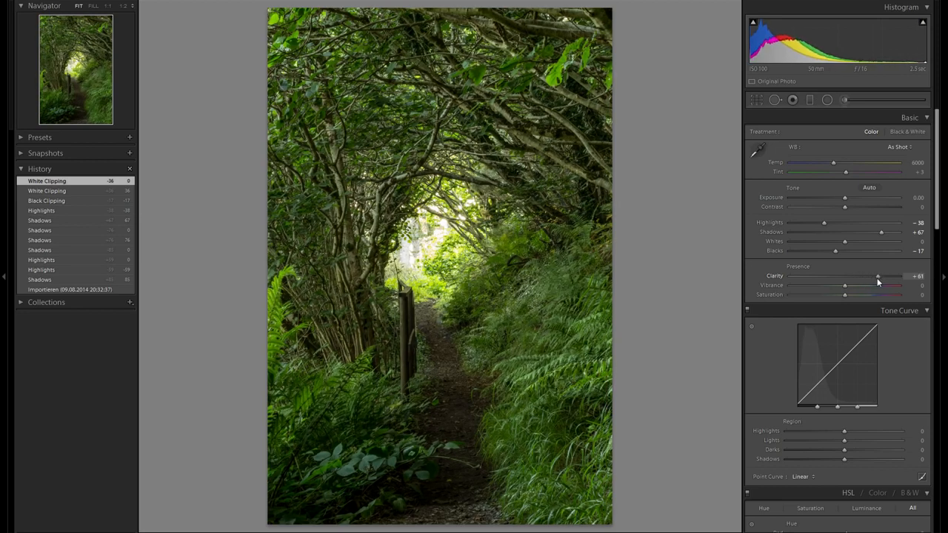
{"action": "left_click_drag", "start_coordinate": [872, 281], "coordinate": [865, 281]}
{"action": "left_click_drag", "start_coordinate": [866, 278], "coordinate": [865, 279]}
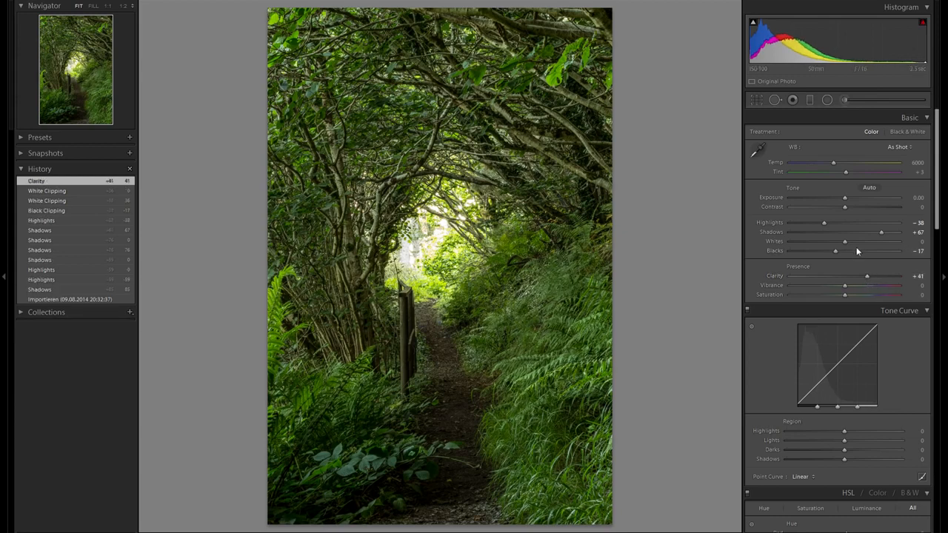
- Raise Contrast to +15 and Shadows to +100
{"action": "mouse_move", "coordinate": [844, 207]}
{"action": "left_mouse_down"}
{"action": "mouse_move", "coordinate": [863, 210]}
{"action": "mouse_move", "coordinate": [832, 212]}
{"action": "mouse_move", "coordinate": [862, 211]}
{"action": "mouse_move", "coordinate": [852, 212]}
{"action": "left_mouse_up"}
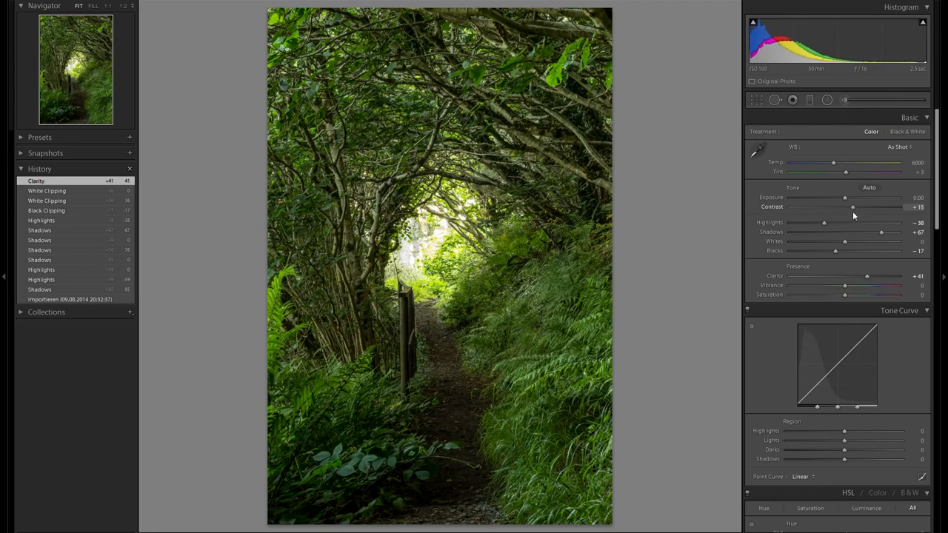
{"action": "left_click_drag", "start_coordinate": [852, 211], "coordinate": [852, 211]}
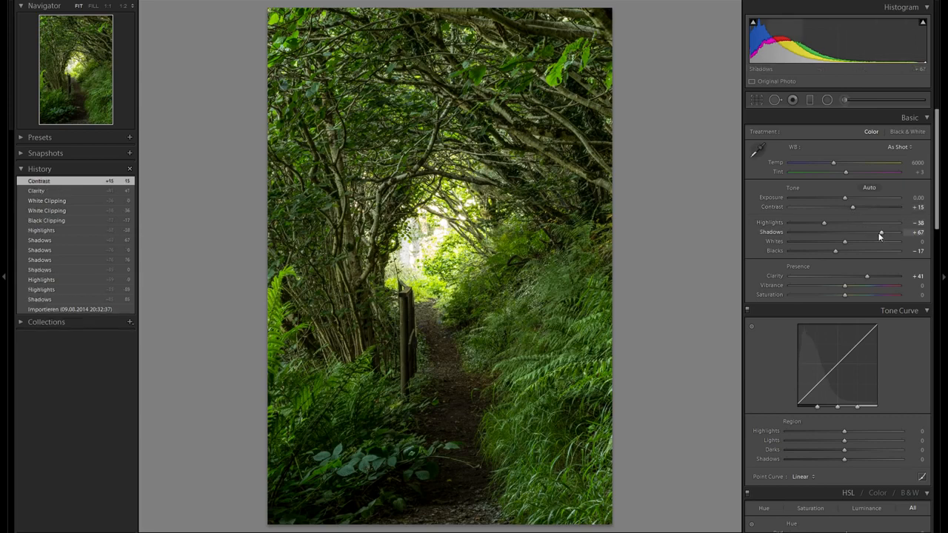
{"action": "left_click_drag", "start_coordinate": [878, 232], "coordinate": [916, 234]}
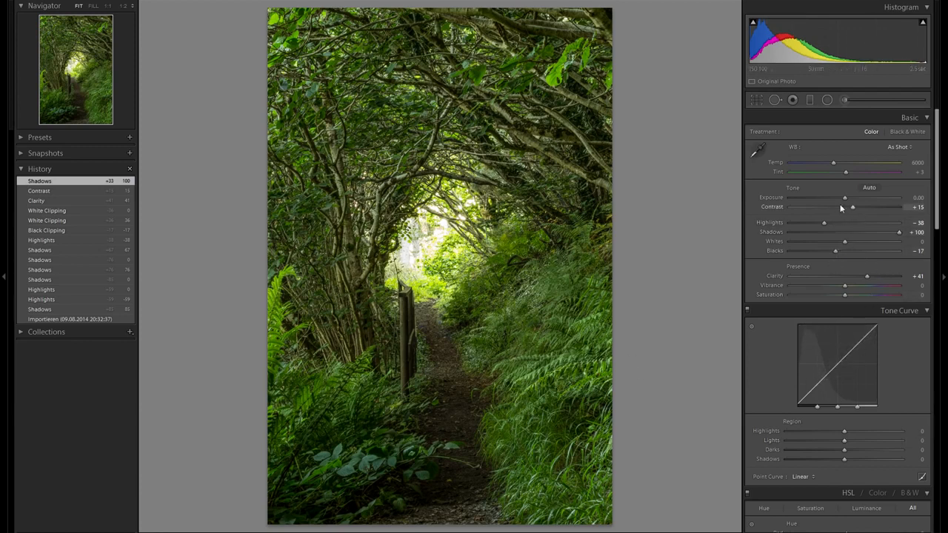
- Try raising Exposure and Vibrance, resetting each back to 0
{"action": "left_click_drag", "start_coordinate": [845, 198], "coordinate": [854, 199]}
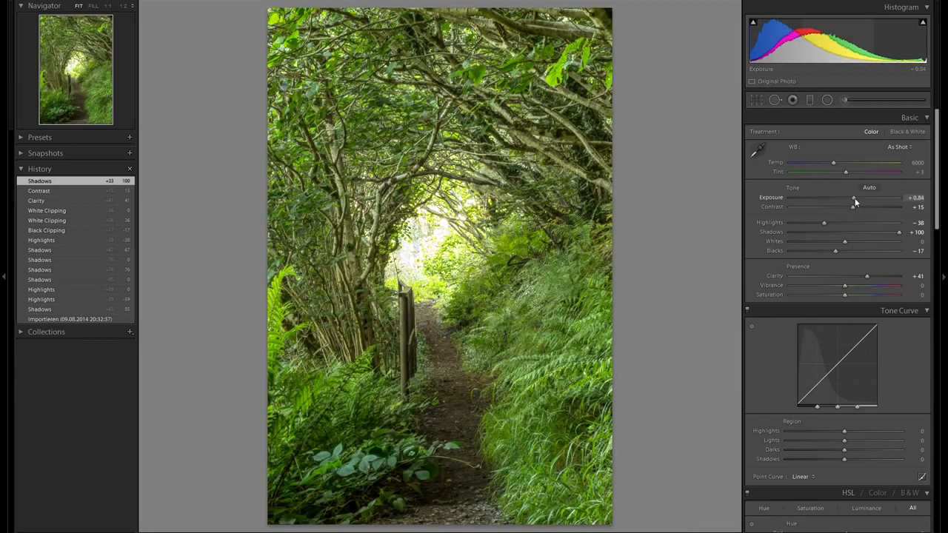
{"action": "double_click", "coordinate": [770, 199]}
{"action": "left_click_drag", "start_coordinate": [844, 199], "coordinate": [847, 199]}
{"action": "left_click_drag", "start_coordinate": [848, 199], "coordinate": [852, 199]}
{"action": "double_click", "coordinate": [770, 198]}
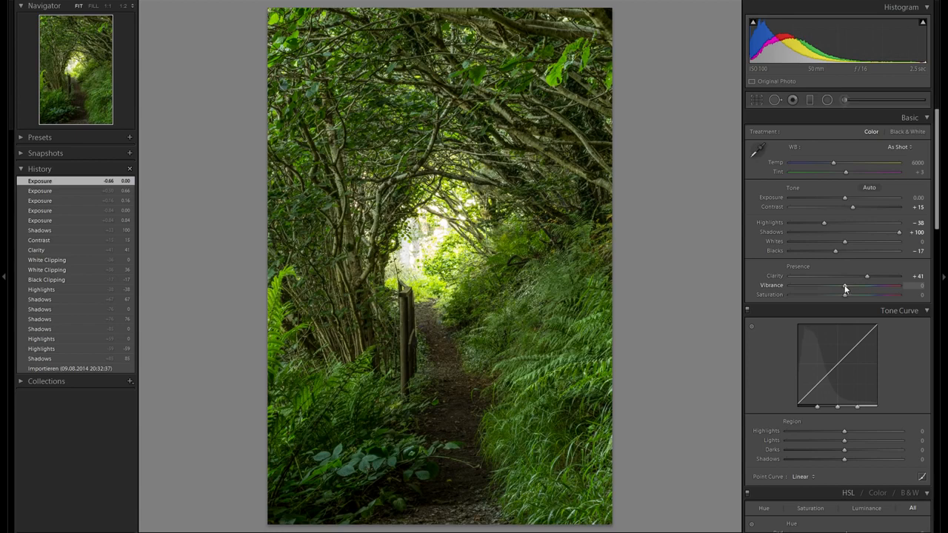
{"action": "left_click_drag", "start_coordinate": [846, 289], "coordinate": [866, 287]}
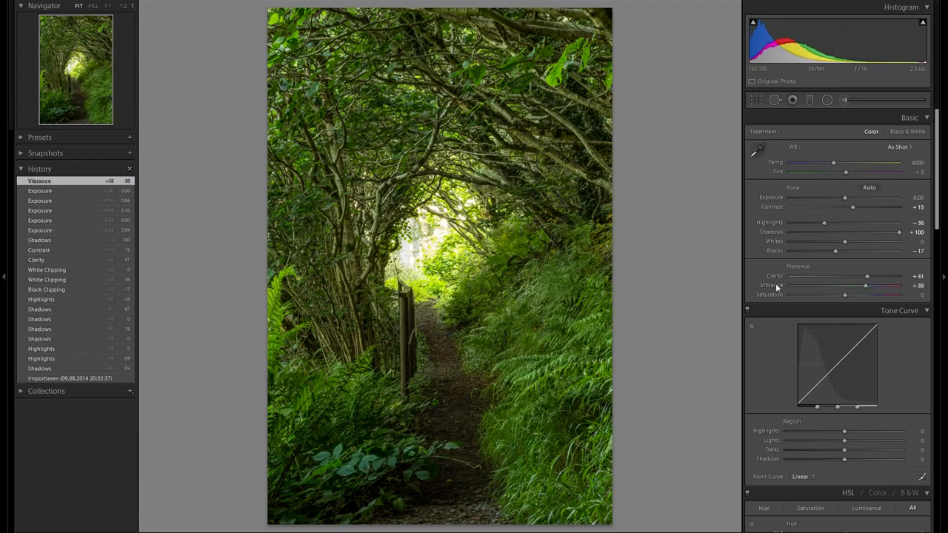
{"action": "double_click", "coordinate": [774, 286]}
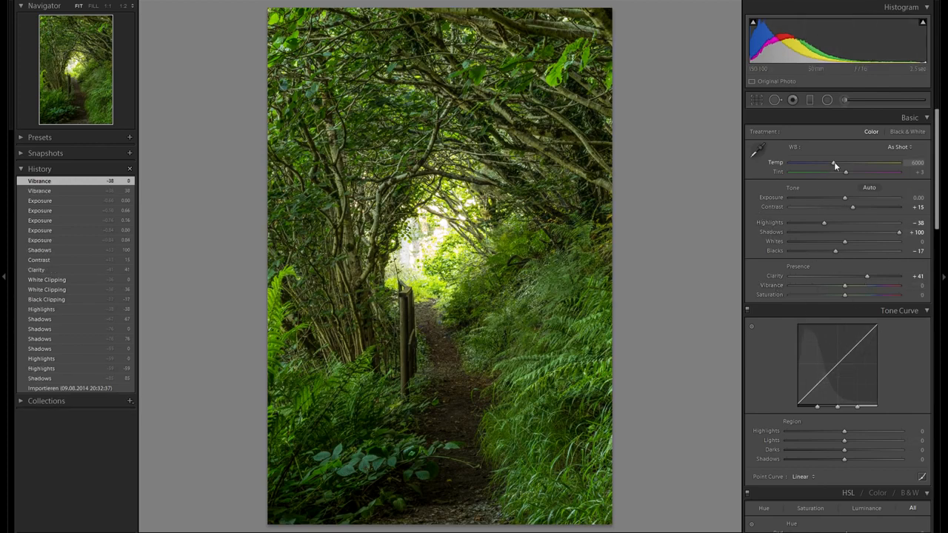
- Set the white balance Temp to 7430 and Tint to -14
{"action": "mouse_move", "coordinate": [837, 167]}
{"action": "left_mouse_down"}
{"action": "mouse_move", "coordinate": [862, 169]}
{"action": "mouse_move", "coordinate": [824, 167]}
{"action": "mouse_move", "coordinate": [875, 173]}
{"action": "mouse_move", "coordinate": [850, 168]}
{"action": "left_mouse_up"}
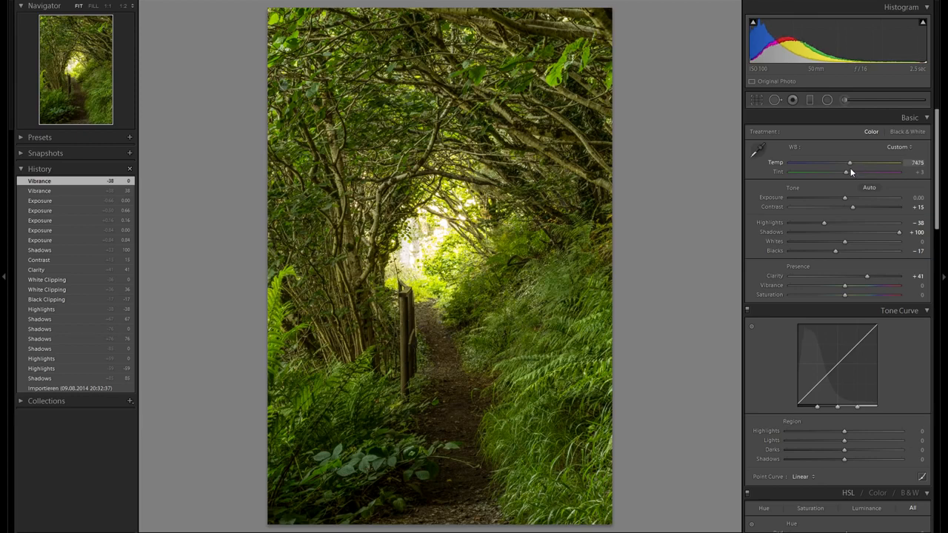
{"action": "mouse_move", "coordinate": [849, 164]}
{"action": "left_mouse_down"}
{"action": "mouse_move", "coordinate": [859, 173]}
{"action": "mouse_move", "coordinate": [840, 174]}
{"action": "mouse_move", "coordinate": [852, 178]}
{"action": "mouse_move", "coordinate": [824, 177]}
{"action": "mouse_move", "coordinate": [841, 172]}
{"action": "left_mouse_up"}
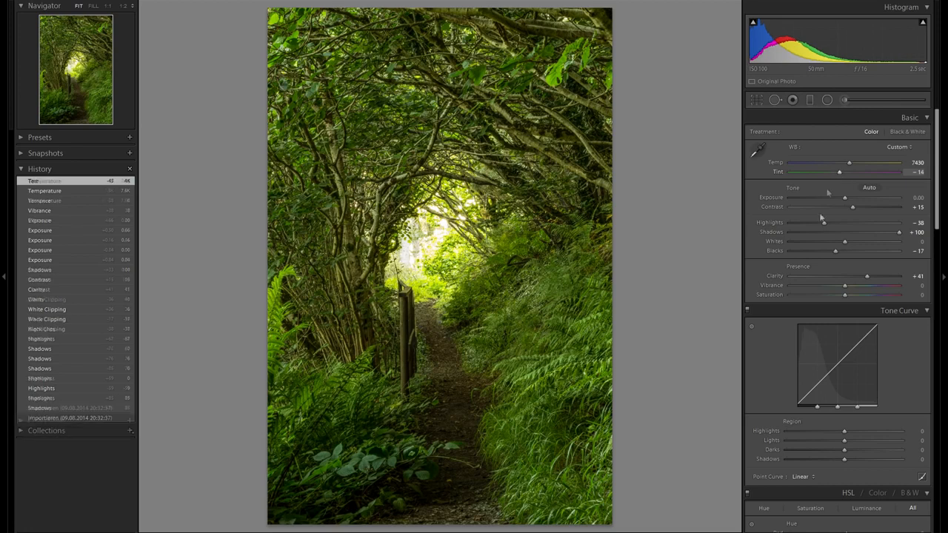
- Adjust the tone curve Highlights region to about +24
{"action": "scroll", "coordinate": [811, 234], "scroll_direction": "down", "scroll_amount": 3}
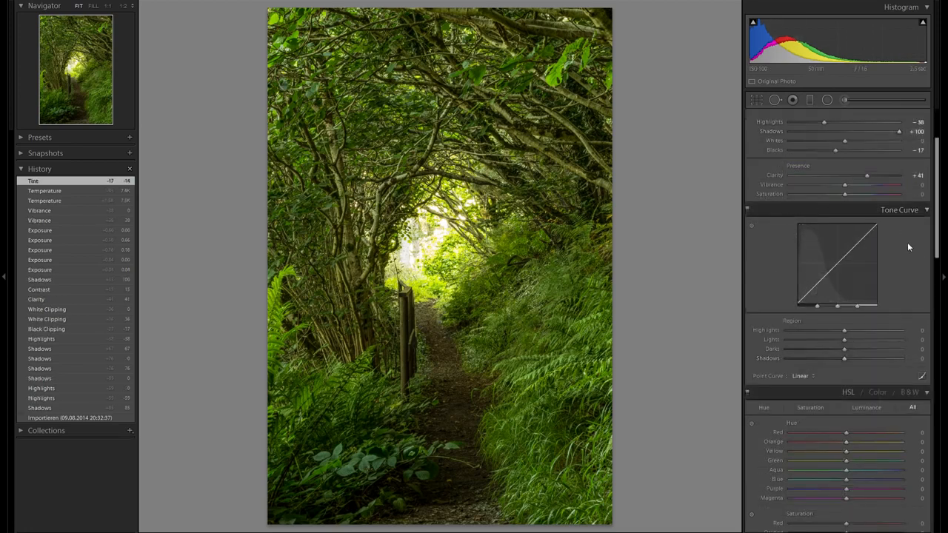
{"action": "scroll", "coordinate": [889, 239], "scroll_direction": "down", "scroll_amount": 3}
{"action": "left_click_drag", "start_coordinate": [838, 234], "coordinate": [872, 233]}
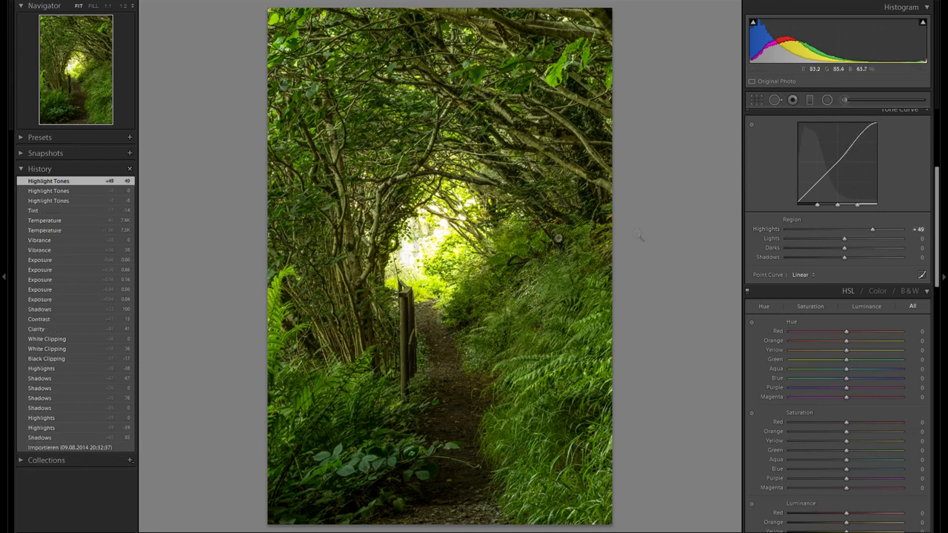
{"action": "double_click", "coordinate": [774, 231]}
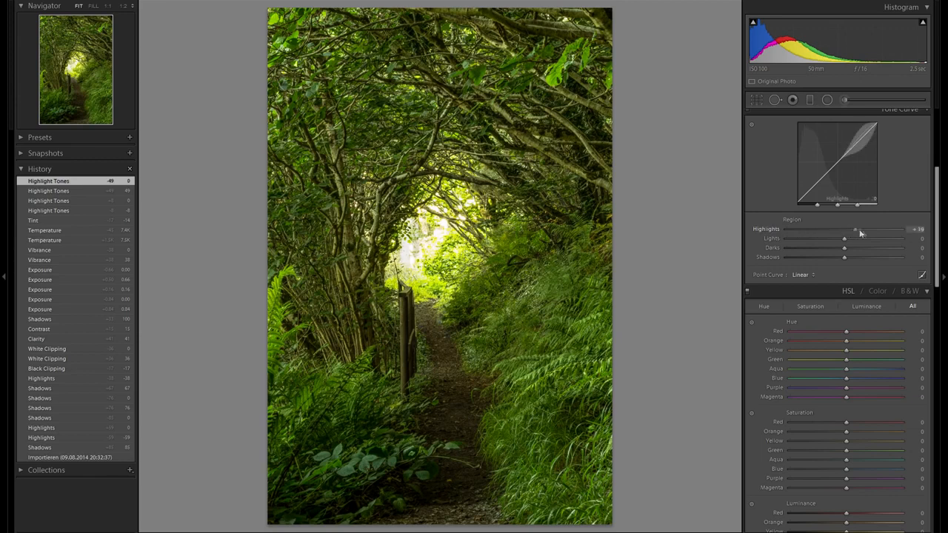
{"action": "mouse_move", "coordinate": [862, 230]}
{"action": "left_mouse_down"}
{"action": "mouse_move", "coordinate": [810, 239]}
{"action": "mouse_move", "coordinate": [907, 248]}
{"action": "mouse_move", "coordinate": [860, 240]}
{"action": "left_mouse_up"}
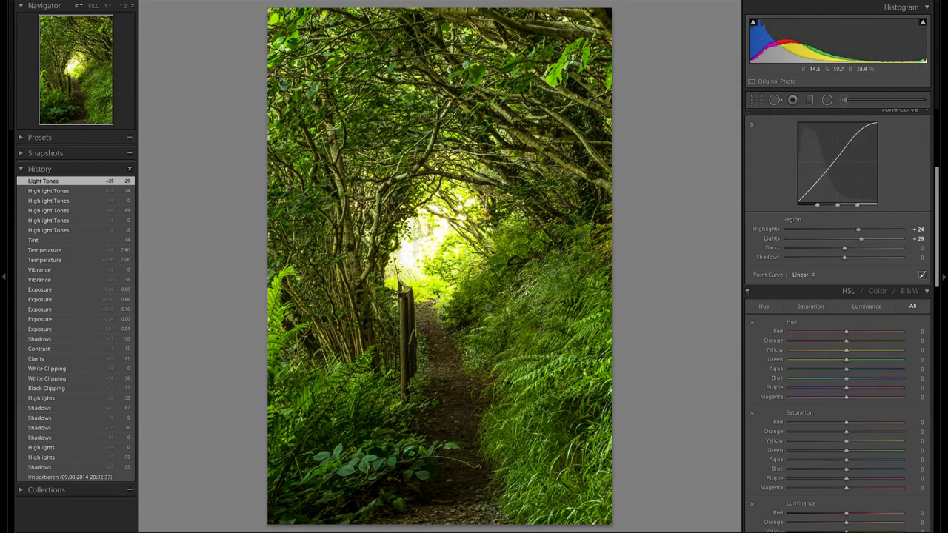
- Reset the tone curve Lights region and raise it to +100
{"action": "double_click", "coordinate": [771, 238]}
{"action": "left_click_drag", "start_coordinate": [844, 239], "coordinate": [900, 241]}
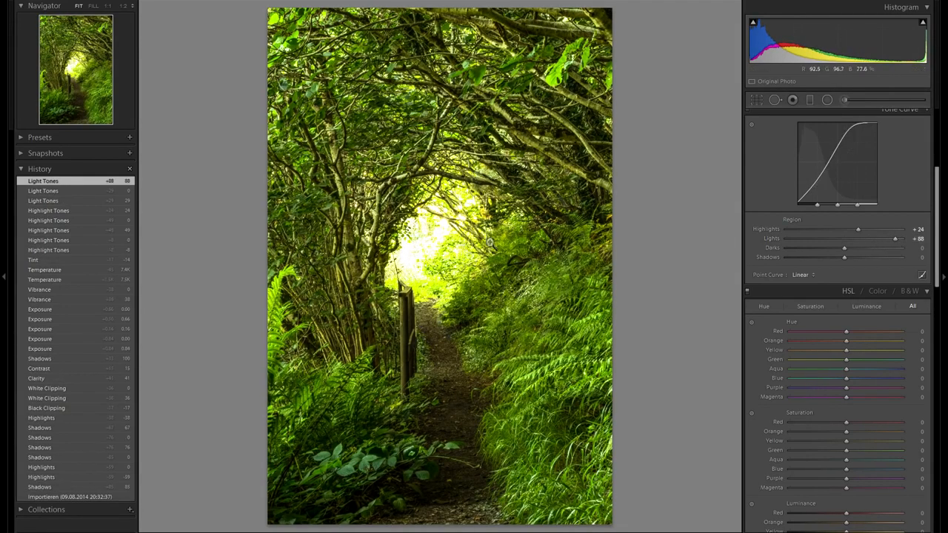
{"action": "left_click_drag", "start_coordinate": [849, 242], "coordinate": [934, 248]}
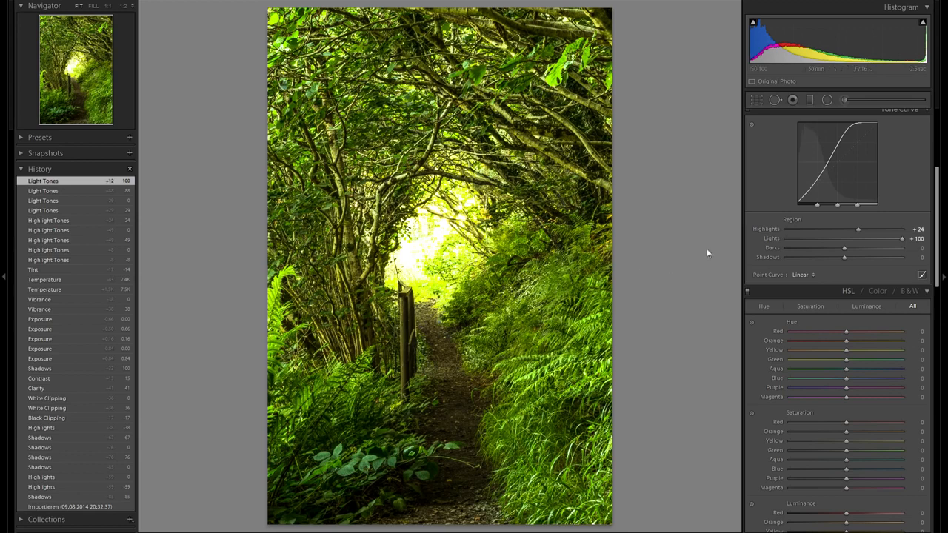
- Reset the tone curve Highlights region to 0
{"action": "double_click", "coordinate": [766, 229]}
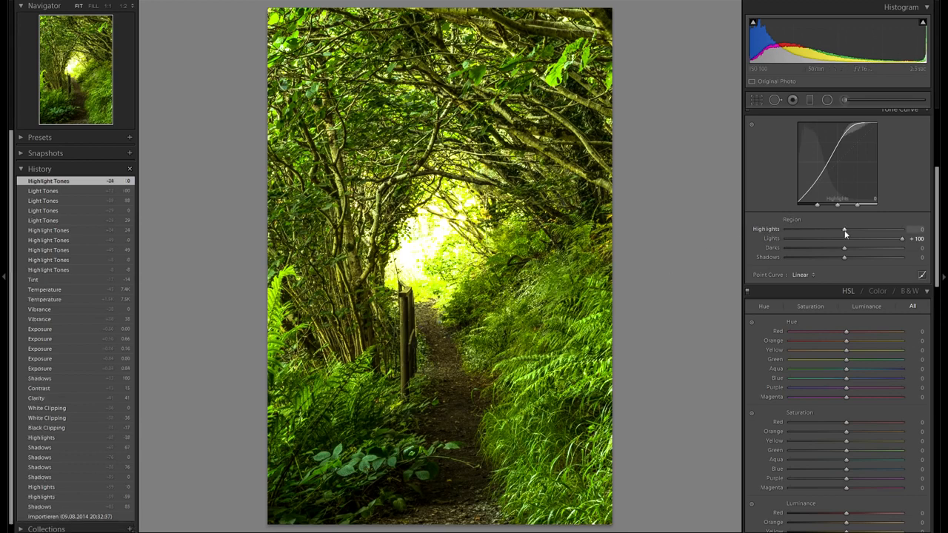
{"action": "left_click_drag", "start_coordinate": [857, 233], "coordinate": [827, 231]}
{"action": "double_click", "coordinate": [771, 230]}
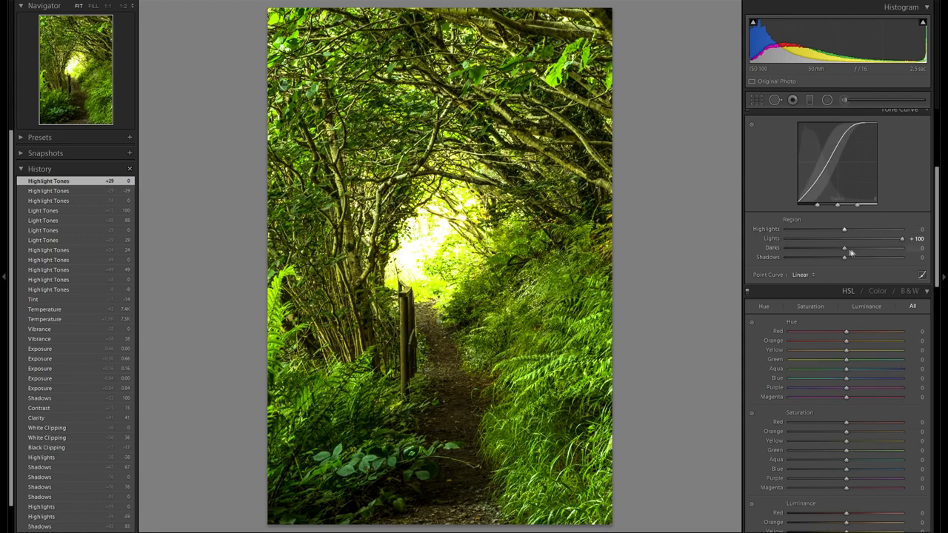
- Set the tone curve Darks region to -9 and Shadows region to +9
{"action": "scroll", "coordinate": [852, 221], "scroll_direction": "up", "scroll_amount": 3}
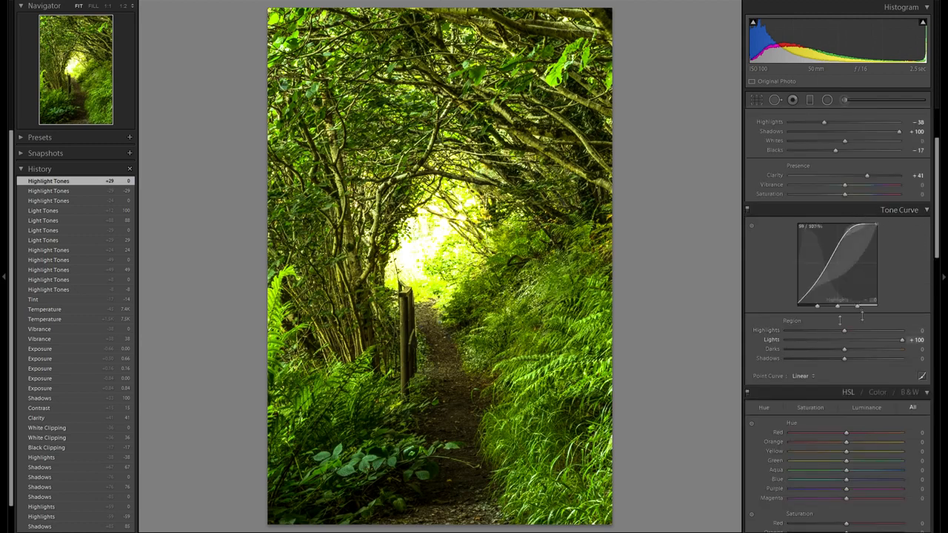
{"action": "scroll", "coordinate": [877, 282], "scroll_direction": "down", "scroll_amount": 3}
{"action": "mouse_move", "coordinate": [844, 248]}
{"action": "left_mouse_down"}
{"action": "mouse_move", "coordinate": [805, 252]}
{"action": "mouse_move", "coordinate": [846, 249]}
{"action": "mouse_move", "coordinate": [818, 259]}
{"action": "mouse_move", "coordinate": [861, 261]}
{"action": "mouse_move", "coordinate": [850, 259]}
{"action": "left_mouse_up"}
{"action": "scroll", "coordinate": [831, 261], "scroll_direction": "down", "scroll_amount": 3}
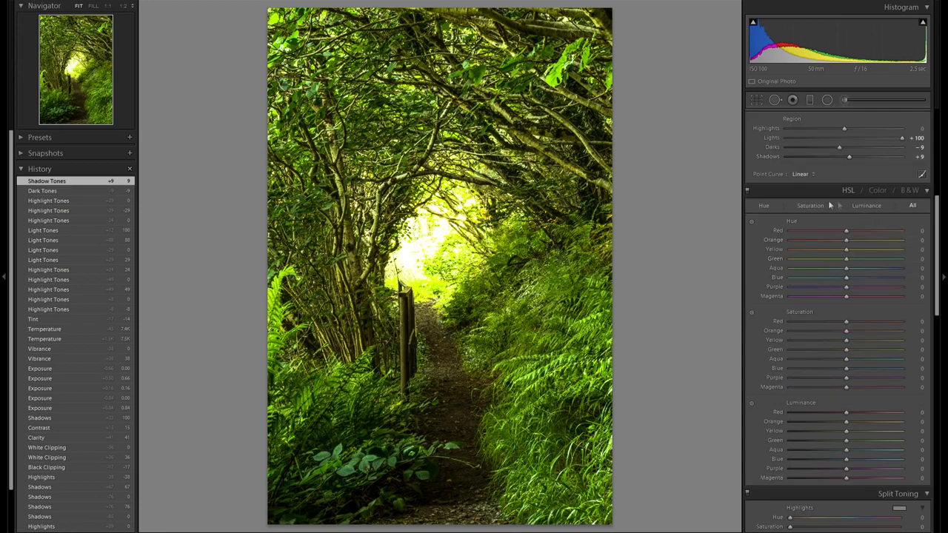
- Try shifting green and yellow hue and saturation by dragging on the foliage, resetting each back to 0
{"action": "left_click", "coordinate": [752, 221]}
{"action": "mouse_move", "coordinate": [552, 286]}
{"action": "left_mouse_down"}
{"action": "mouse_move", "coordinate": [552, 315]}
{"action": "mouse_move", "coordinate": [551, 253]}
{"action": "mouse_move", "coordinate": [551, 288]}
{"action": "left_mouse_up"}
{"action": "double_click", "coordinate": [777, 258]}
{"action": "double_click", "coordinate": [779, 248]}
{"action": "left_click", "coordinate": [750, 312]}
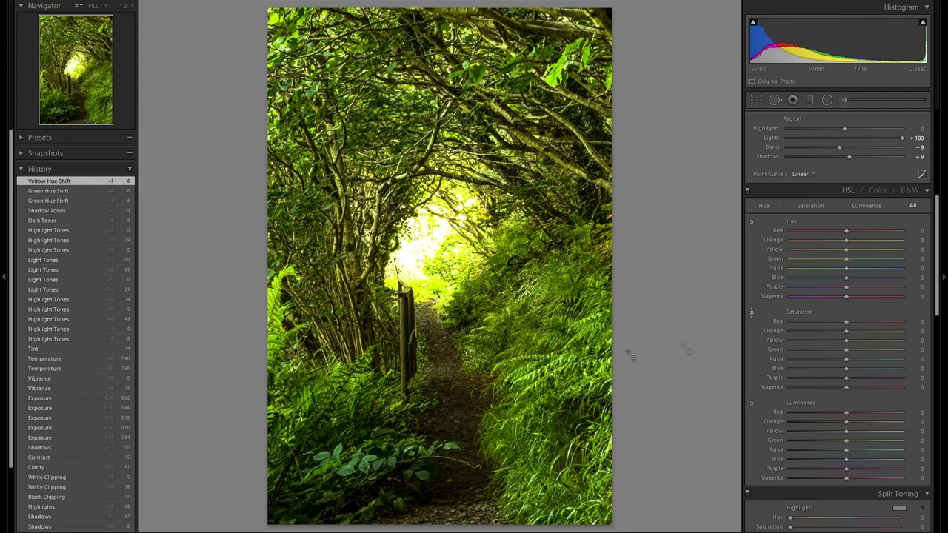
{"action": "left_click_drag", "start_coordinate": [571, 314], "coordinate": [572, 289]}
{"action": "double_click", "coordinate": [776, 340]}
{"action": "double_click", "coordinate": [775, 347]}
- Brighten the foliage with the Luminance targeted adjustment, giving Yellow +3 and Green +19
{"action": "scroll", "coordinate": [775, 347], "scroll_direction": "down", "scroll_amount": 3}
{"action": "left_click", "coordinate": [751, 302]}
{"action": "mouse_move", "coordinate": [560, 327]}
{"action": "left_mouse_down"}
{"action": "mouse_move", "coordinate": [560, 341]}
{"action": "mouse_move", "coordinate": [560, 271]}
{"action": "mouse_move", "coordinate": [561, 333]}
{"action": "mouse_move", "coordinate": [560, 308]}
{"action": "mouse_move", "coordinate": [561, 319]}
{"action": "left_mouse_up"}
{"action": "scroll", "coordinate": [816, 326], "scroll_direction": "down", "scroll_amount": 3}
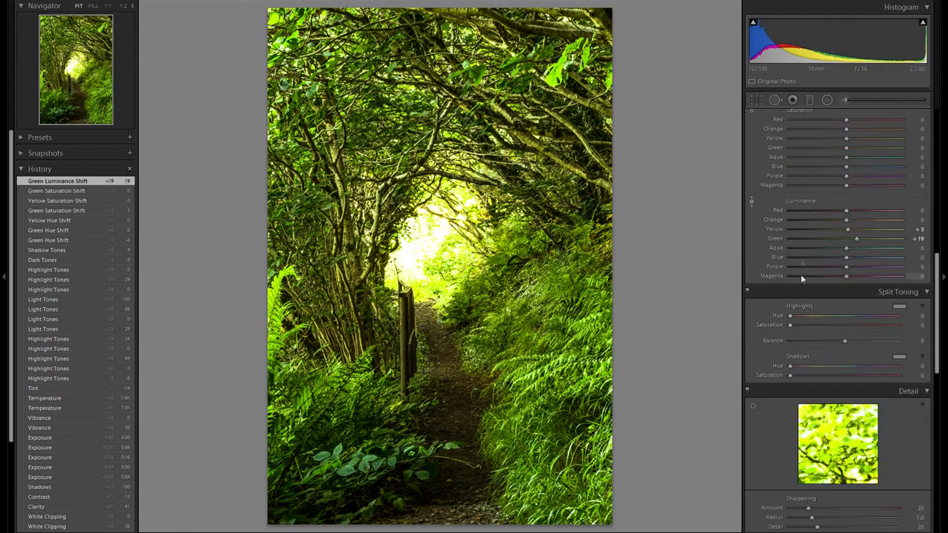
{"action": "scroll", "coordinate": [801, 274], "scroll_direction": "down", "scroll_amount": 3}
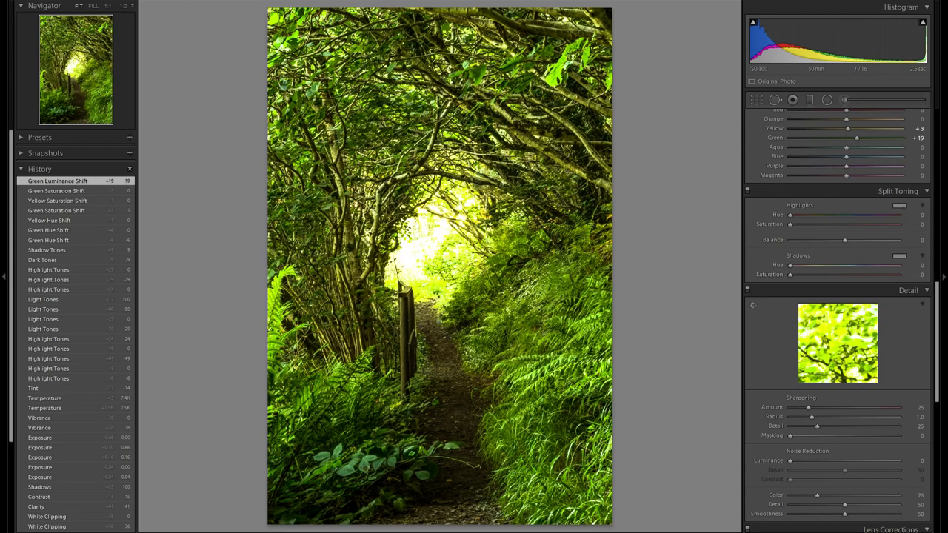
- Split tone the highlights with Hue 7 and Saturation 32, and the shadows with Hue 254
{"action": "mouse_move", "coordinate": [790, 224]}
{"action": "left_mouse_down"}
{"action": "mouse_move", "coordinate": [867, 224]}
{"action": "mouse_move", "coordinate": [790, 215]}
{"action": "mouse_move", "coordinate": [885, 216]}
{"action": "mouse_move", "coordinate": [794, 215]}
{"action": "left_mouse_up"}
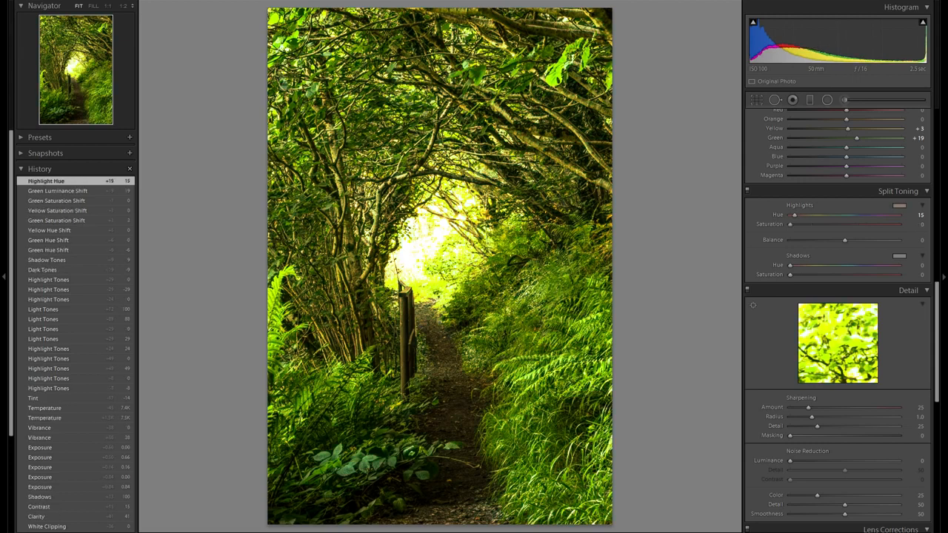
{"action": "left_click_drag", "start_coordinate": [831, 224], "coordinate": [790, 224]}
{"action": "left_click_drag", "start_coordinate": [793, 224], "coordinate": [844, 224]}
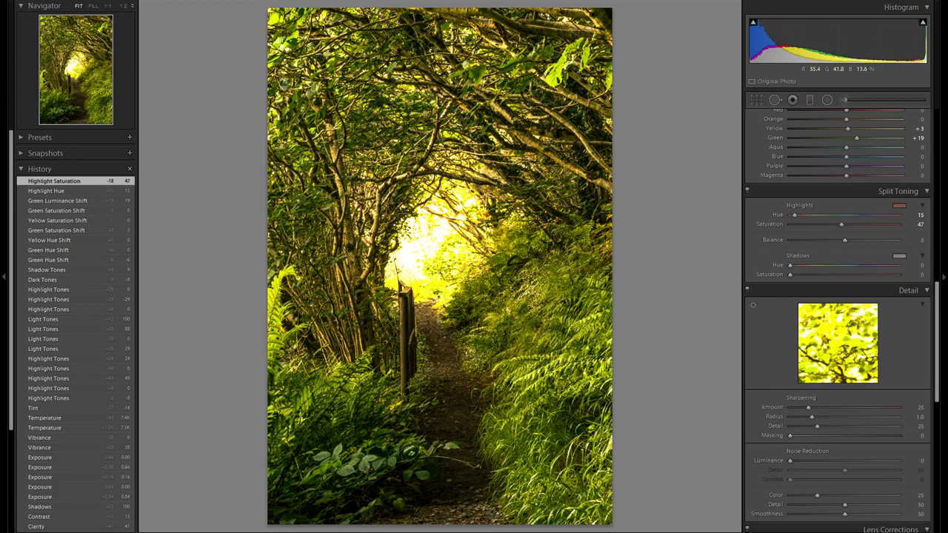
{"action": "left_click_drag", "start_coordinate": [841, 224], "coordinate": [831, 224]}
{"action": "left_click_drag", "start_coordinate": [793, 215], "coordinate": [790, 215]}
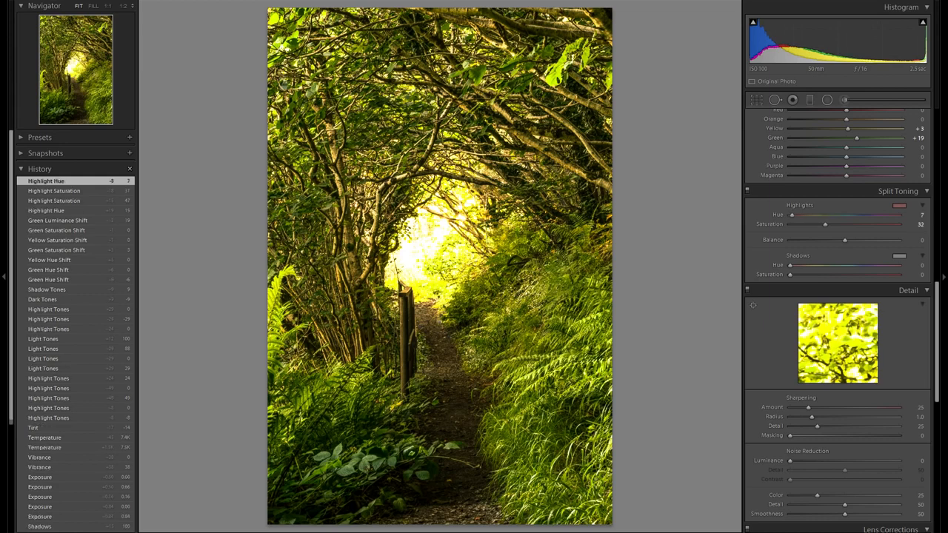
{"action": "left_click_drag", "start_coordinate": [758, 271], "coordinate": [857, 290]}
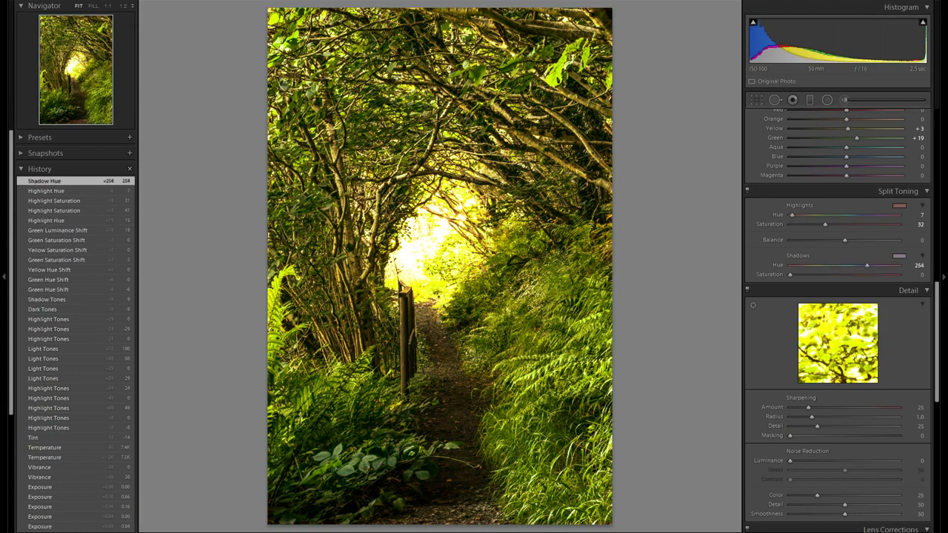
- Zoom to 1:1 on the ferns and raise sharpening Amount to 75
{"action": "scroll", "coordinate": [900, 298], "scroll_direction": "down", "scroll_amount": 3}
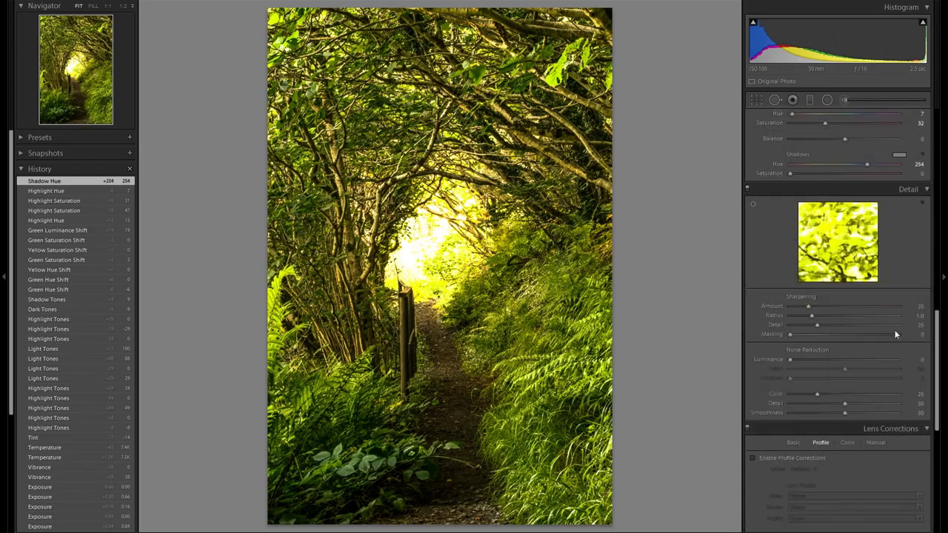
{"action": "scroll", "coordinate": [893, 260], "scroll_direction": "down", "scroll_amount": 3}
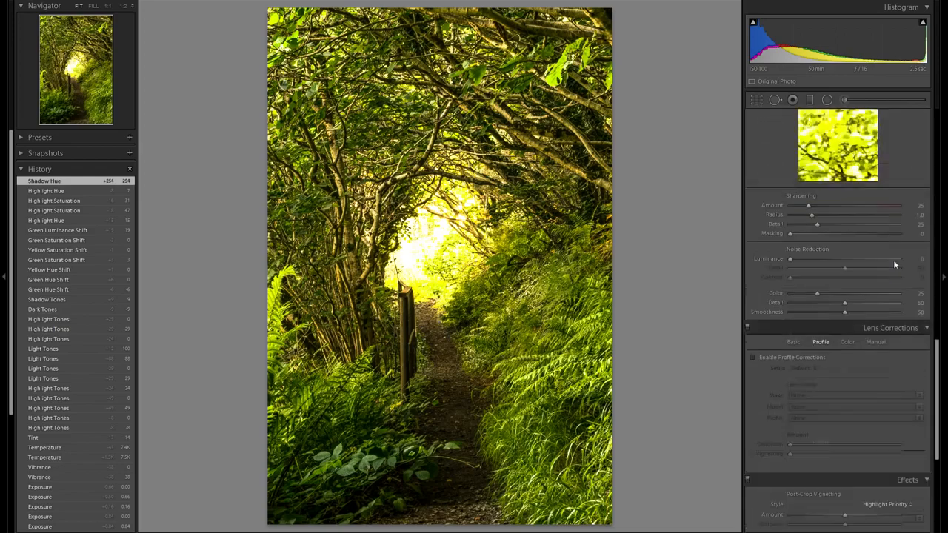
{"action": "left_click", "coordinate": [571, 408]}
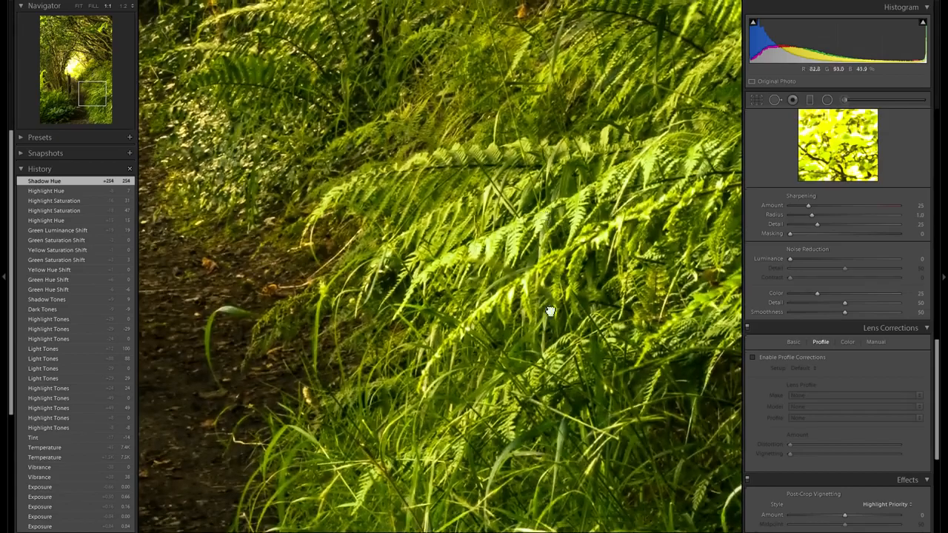
{"action": "left_click_drag", "start_coordinate": [546, 313], "coordinate": [622, 183]}
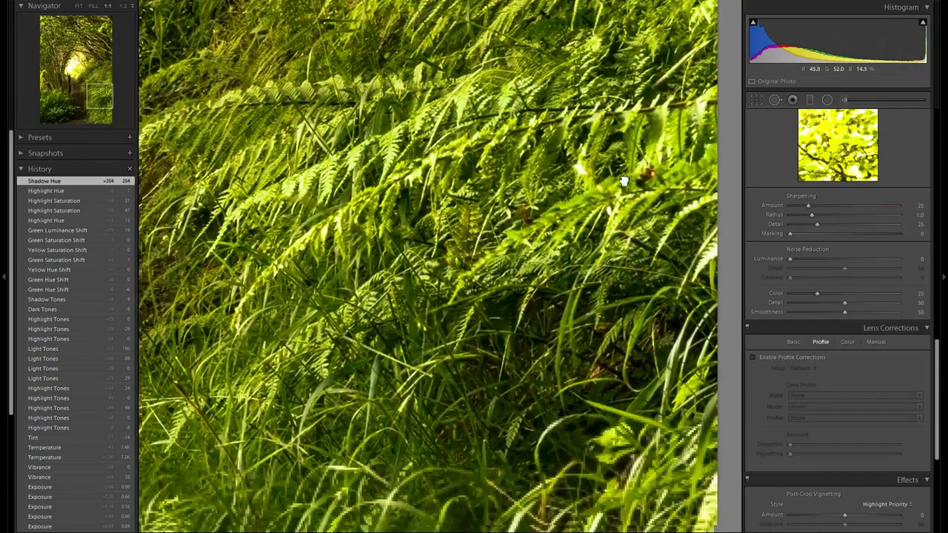
{"action": "left_click_drag", "start_coordinate": [485, 268], "coordinate": [629, 219]}
{"action": "left_click_drag", "start_coordinate": [810, 207], "coordinate": [824, 210]}
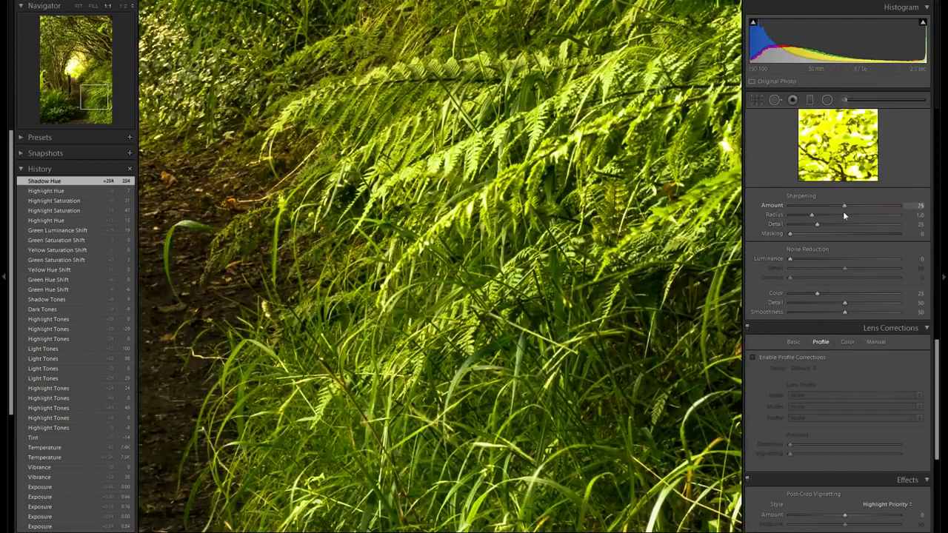
- Lower the sharpening Amount to 60 while checking the fern and path detail at 1:1
{"action": "left_click_drag", "start_coordinate": [837, 211], "coordinate": [837, 211]}
{"action": "left_click_drag", "start_coordinate": [192, 222], "coordinate": [729, 234]}
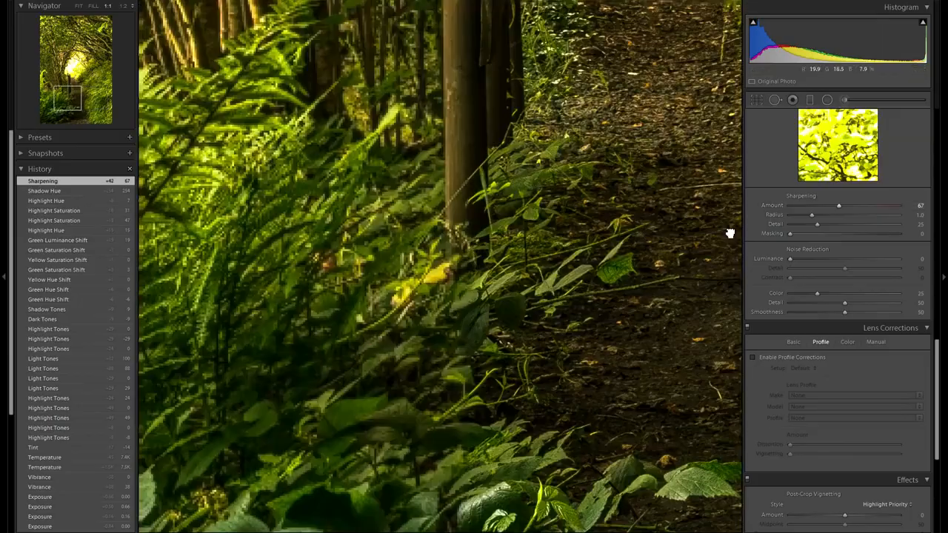
{"action": "left_click_drag", "start_coordinate": [489, 342], "coordinate": [385, 296]}
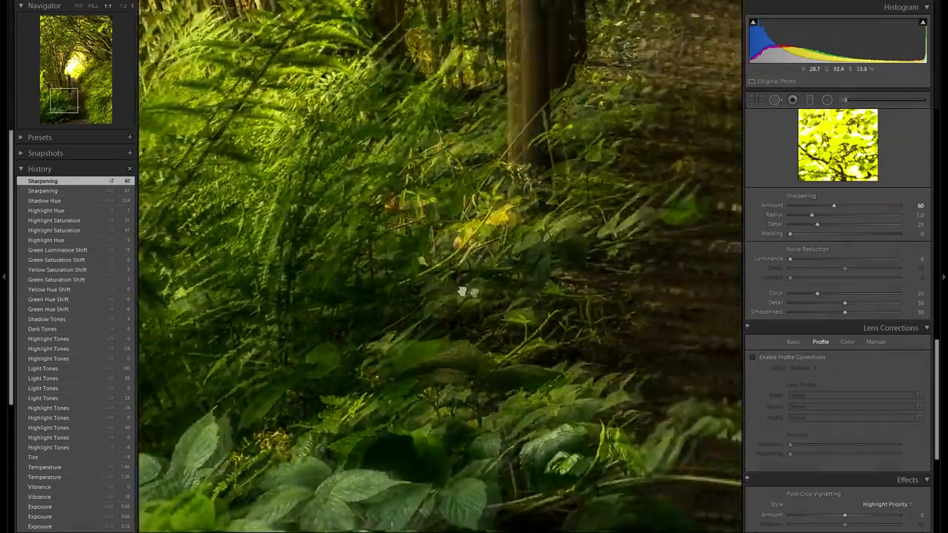
{"action": "left_click_drag", "start_coordinate": [518, 304], "coordinate": [429, 311]}
{"action": "left_click_drag", "start_coordinate": [563, 318], "coordinate": [383, 317]}
{"action": "left_click_drag", "start_coordinate": [533, 315], "coordinate": [348, 311]}
{"action": "key", "text": "z"}
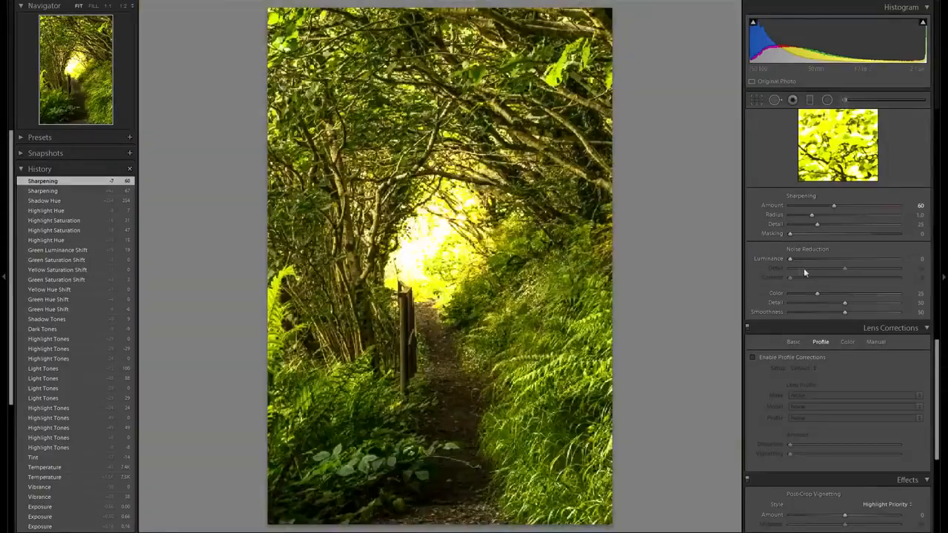
- Set sharpening Masking to 81 and Color noise reduction to 48
{"action": "left_click_drag", "start_coordinate": [790, 233], "coordinate": [879, 245]}
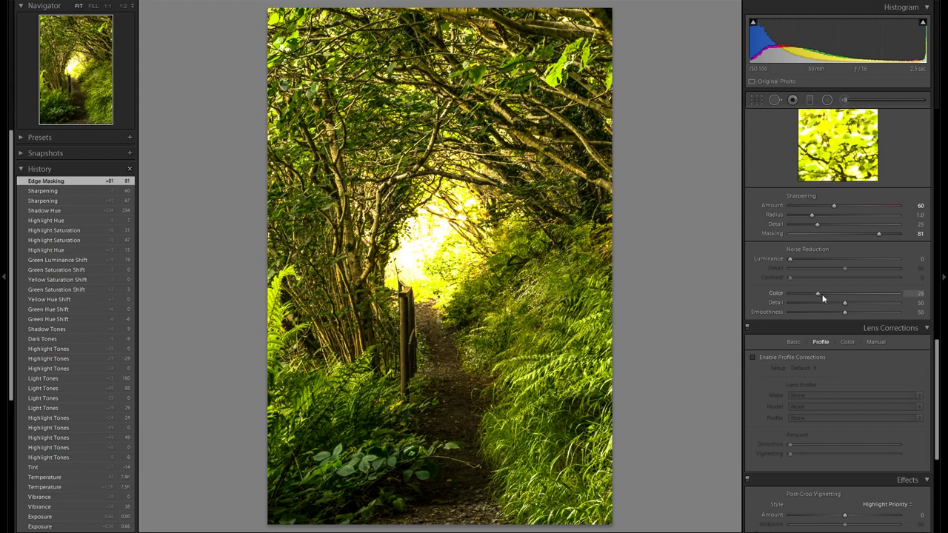
{"action": "left_click_drag", "start_coordinate": [842, 293], "coordinate": [843, 294]}
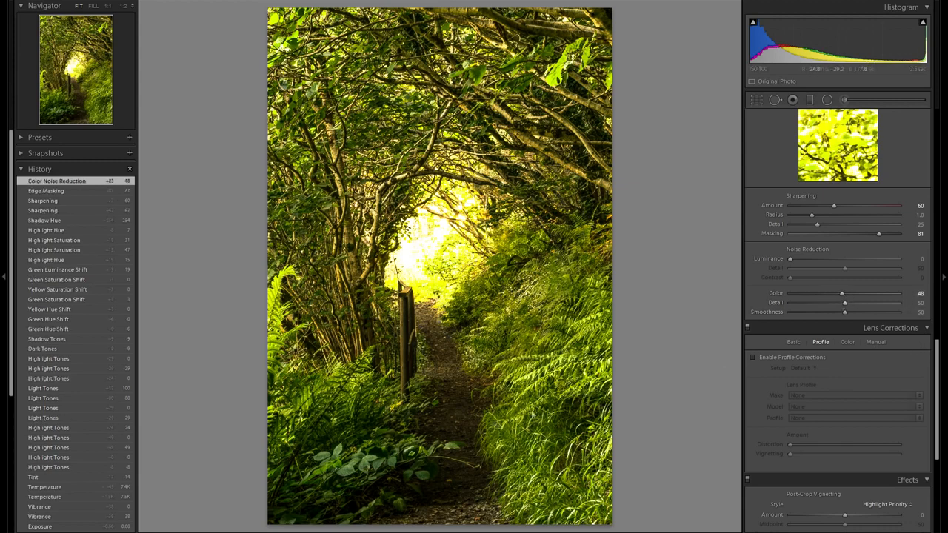
- Inspect the dark undergrowth at 1:1 and set Color noise reduction to 47
{"action": "left_click", "coordinate": [388, 492]}
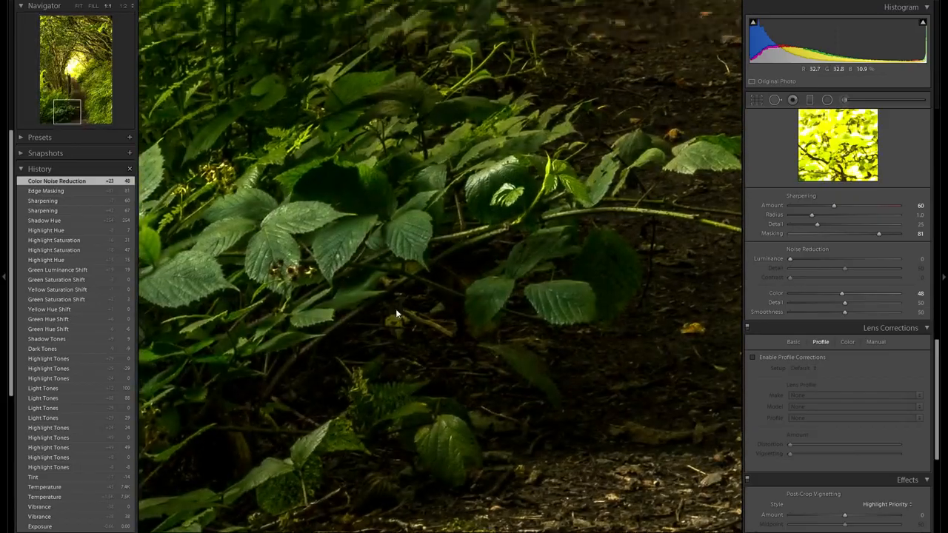
{"action": "left_click_drag", "start_coordinate": [444, 267], "coordinate": [465, 342]}
{"action": "left_click_drag", "start_coordinate": [485, 255], "coordinate": [496, 400]}
{"action": "left_click_drag", "start_coordinate": [490, 280], "coordinate": [477, 361]}
{"action": "left_click_drag", "start_coordinate": [450, 227], "coordinate": [473, 363]}
{"action": "left_click_drag", "start_coordinate": [501, 302], "coordinate": [493, 343]}
{"action": "left_click_drag", "start_coordinate": [785, 295], "coordinate": [780, 291]}
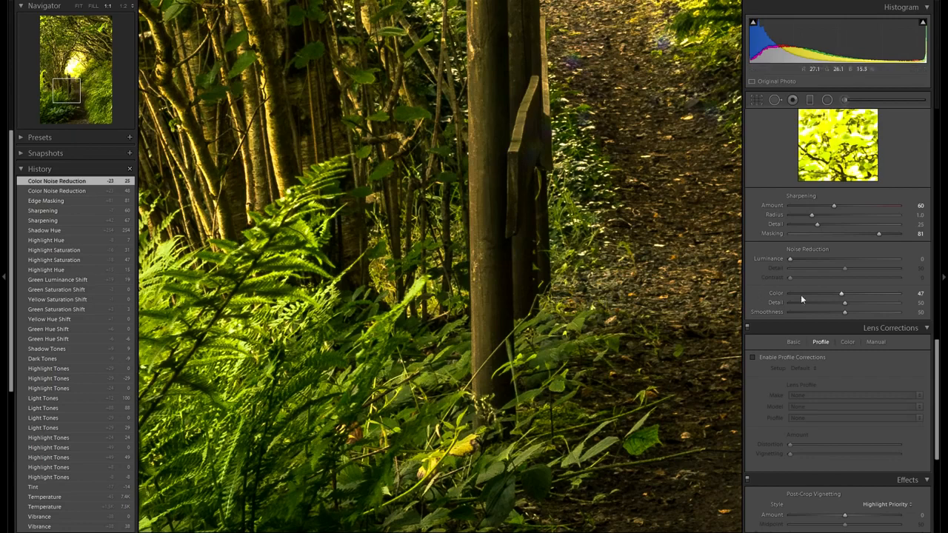
{"action": "key", "text": "z"}
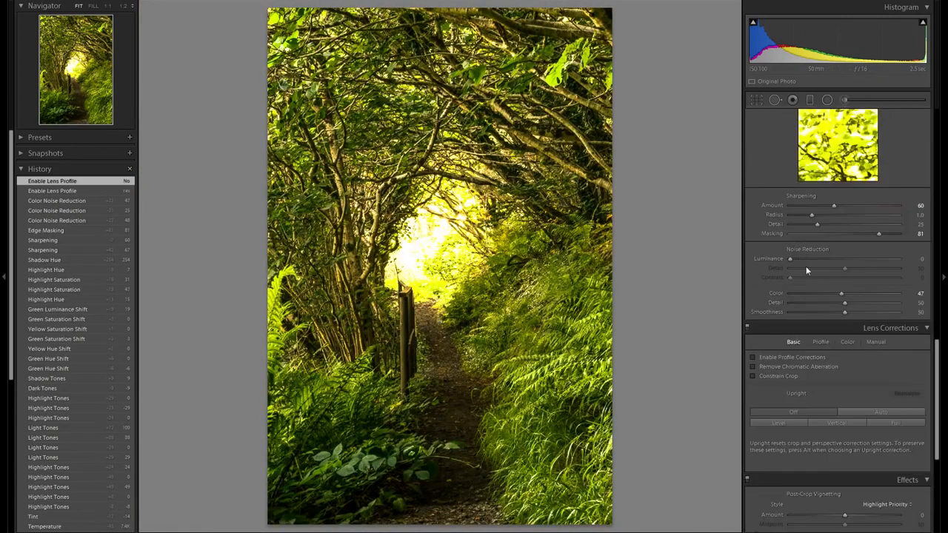
- Enable lens profile corrections, comparing the photo with and without them
{"action": "scroll", "coordinate": [806, 265], "scroll_direction": "down", "scroll_amount": 3}
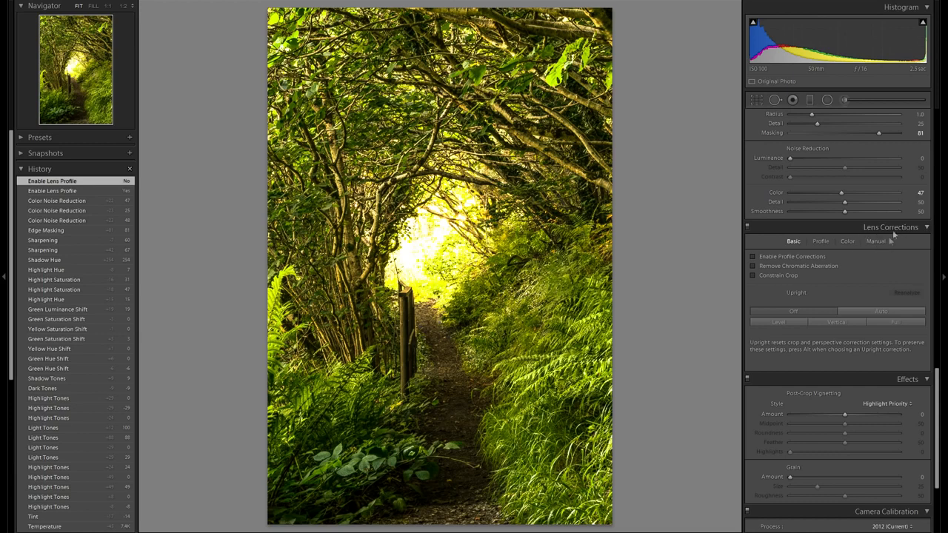
{"action": "left_click", "coordinate": [819, 244]}
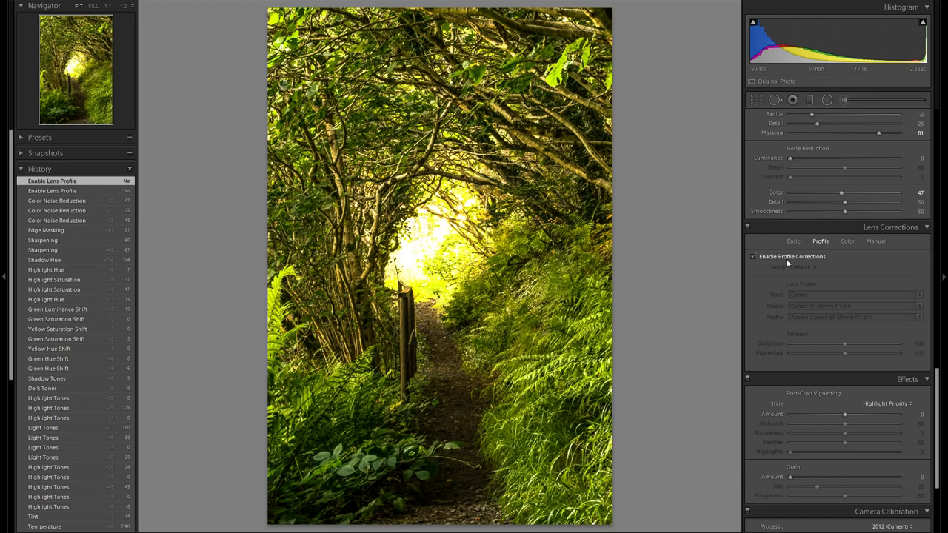
{"action": "left_click", "coordinate": [786, 257]}
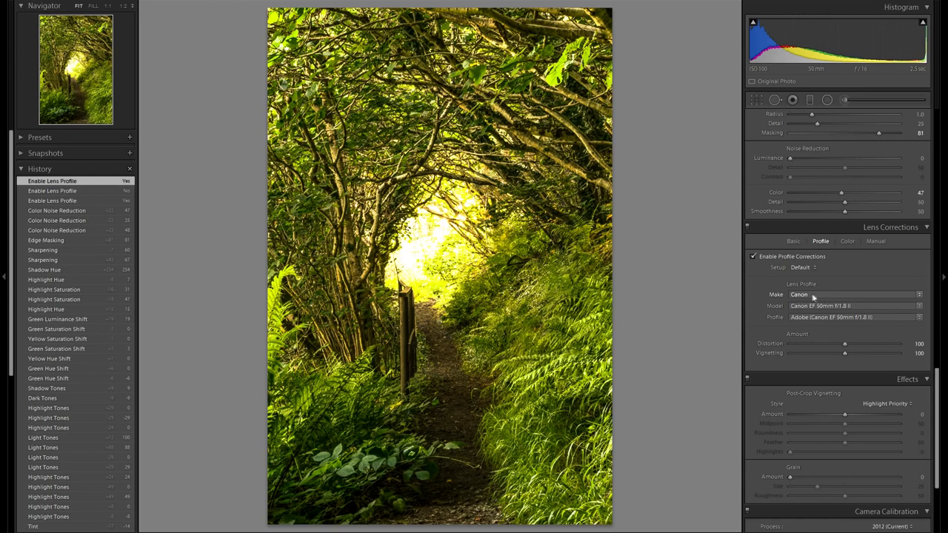
{"action": "left_click", "coordinate": [766, 257]}
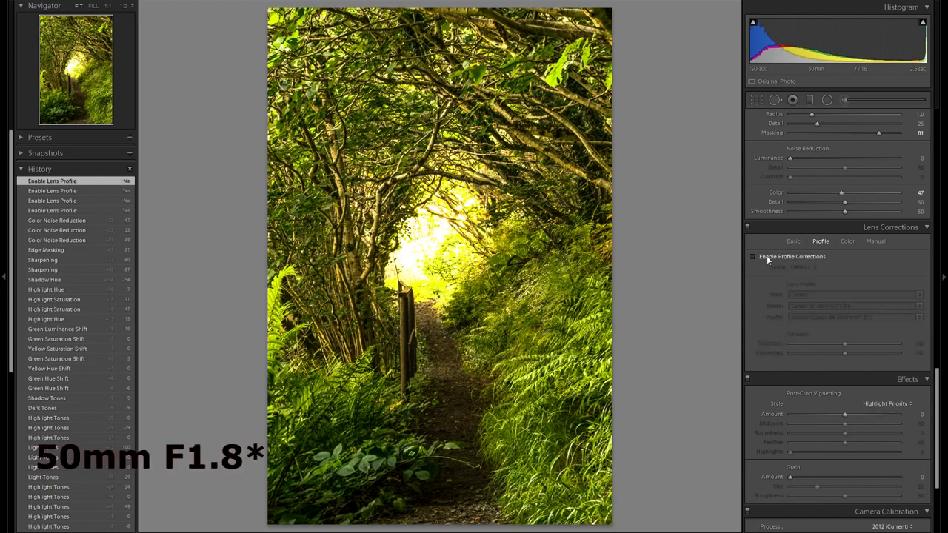
{"action": "left_click", "coordinate": [766, 256]}
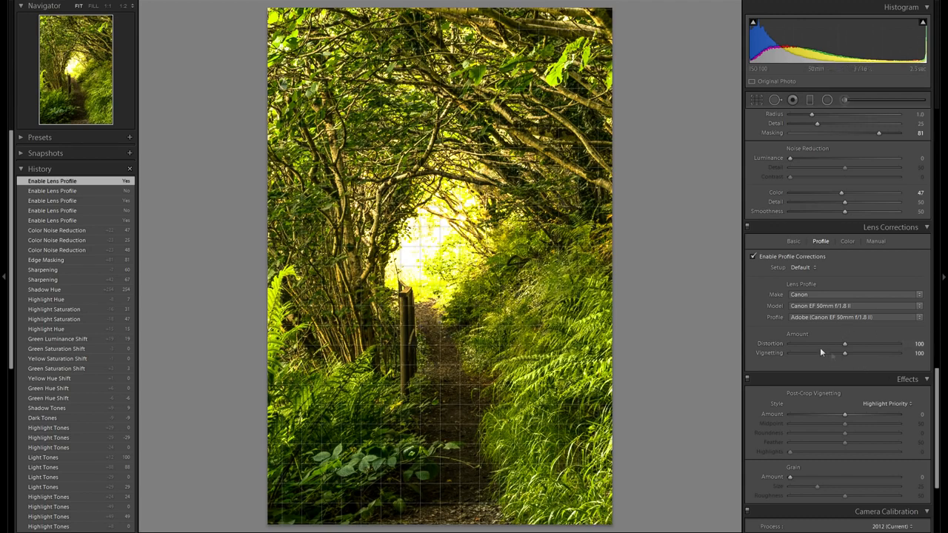
- Turn on Remove Chromatic Aberration in the lens corrections
{"action": "left_click", "coordinate": [849, 243]}
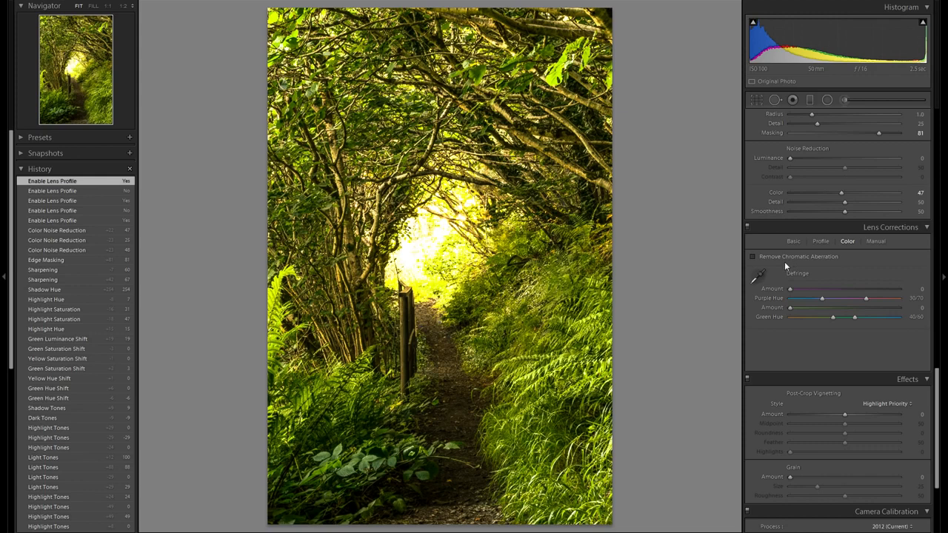
{"action": "left_click", "coordinate": [778, 259]}
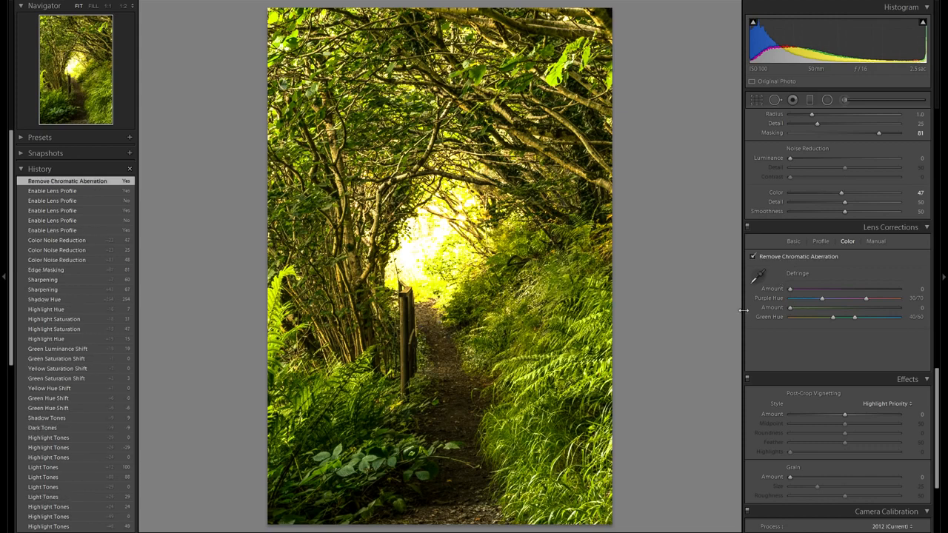
- Set the post-crop vignetting Amount to -27 to darken the edges
{"action": "scroll", "coordinate": [817, 302], "scroll_direction": "down", "scroll_amount": 3}
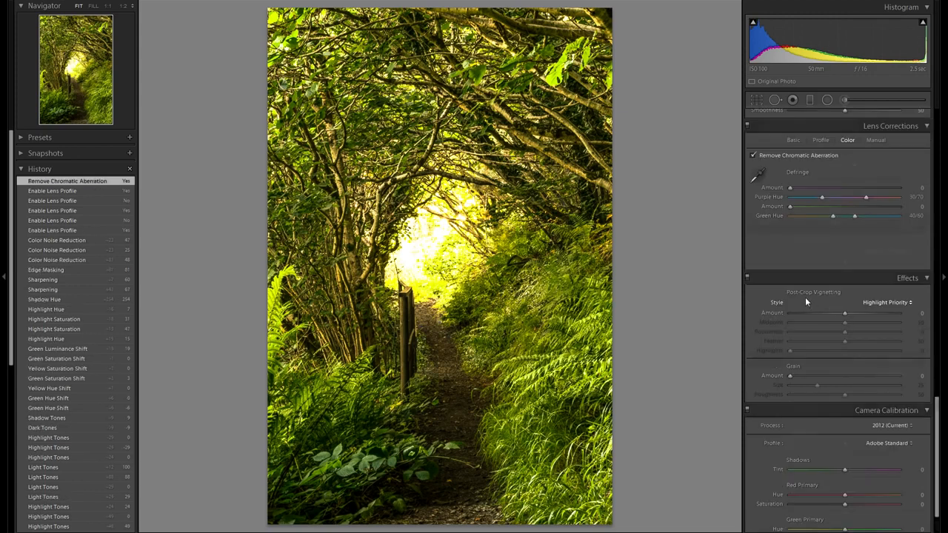
{"action": "scroll", "coordinate": [806, 302], "scroll_direction": "down", "scroll_amount": 2}
{"action": "left_click_drag", "start_coordinate": [842, 263], "coordinate": [829, 263]}
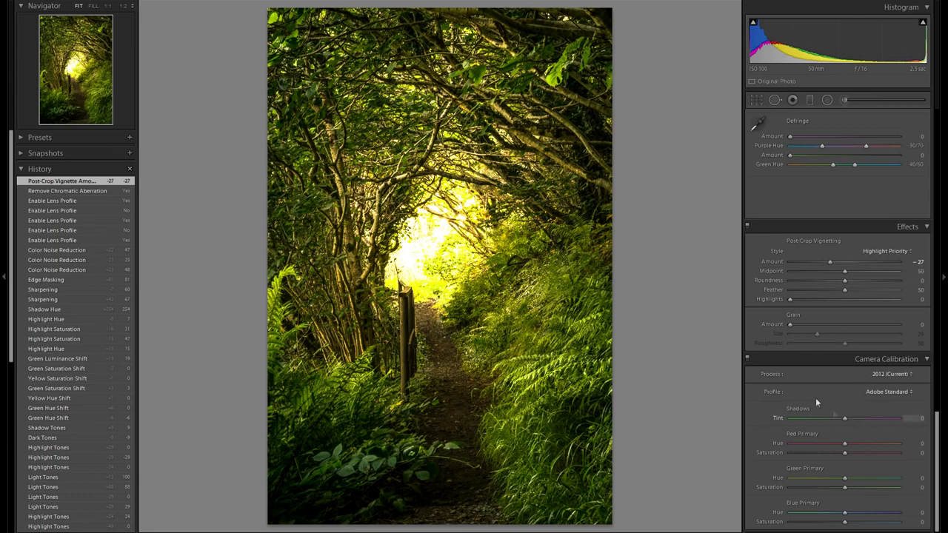
- Compare calibration profiles Camera Faithful, Camera Landscape, Adobe Standard, Camera Neutral and Camera Portrait on the photo
{"action": "left_click", "coordinate": [886, 392]}
{"action": "left_click", "coordinate": [885, 414]}
{"action": "left_click", "coordinate": [891, 393]}
{"action": "left_click", "coordinate": [861, 426]}
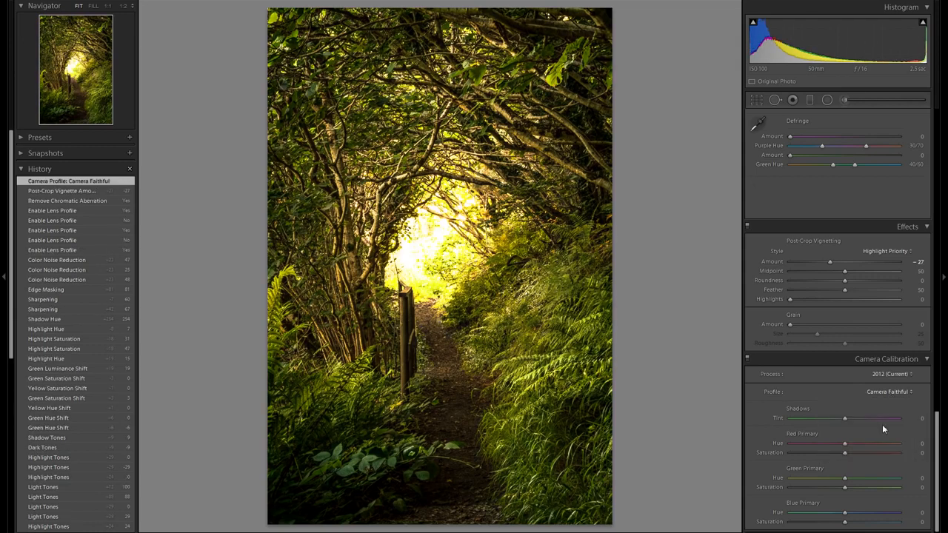
{"action": "left_click", "coordinate": [889, 393]}
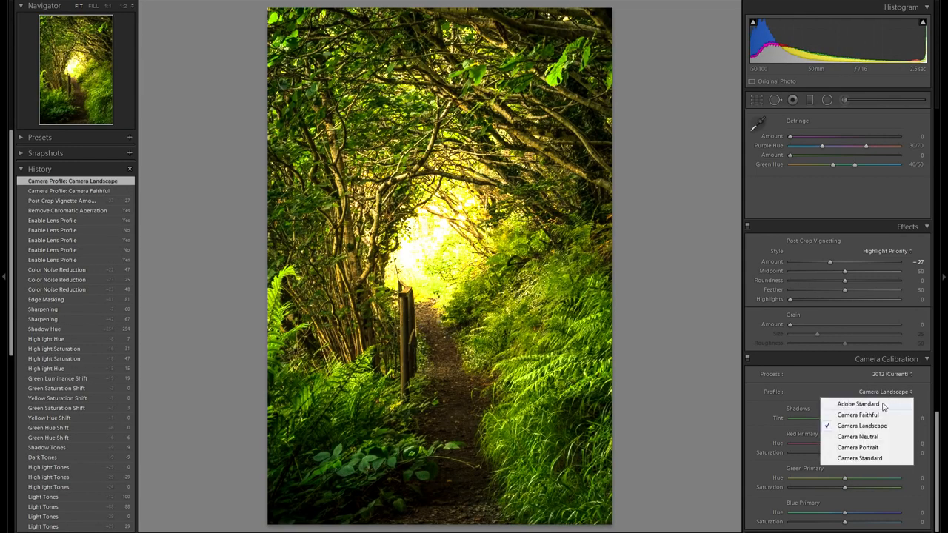
{"action": "left_click", "coordinate": [859, 404]}
{"action": "left_click", "coordinate": [883, 390]}
{"action": "left_click", "coordinate": [875, 426]}
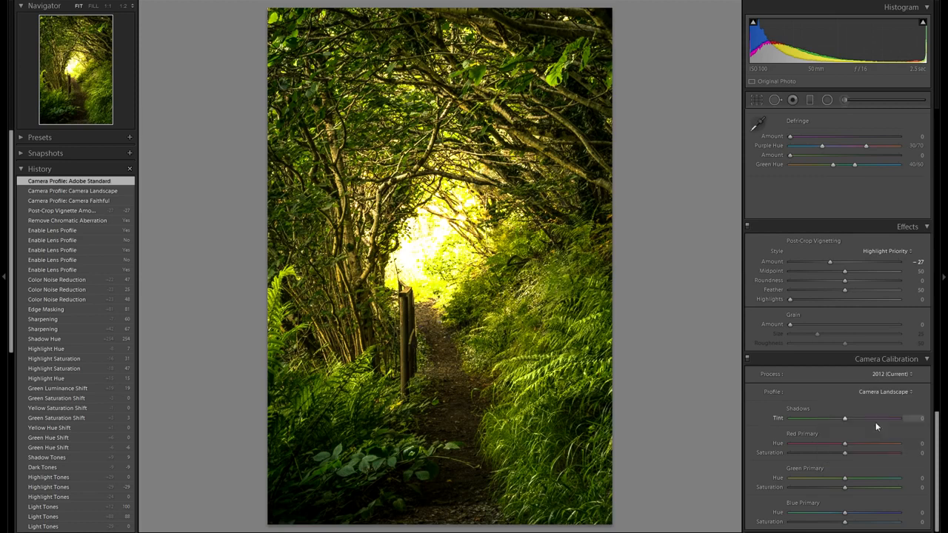
{"action": "left_click", "coordinate": [880, 392]}
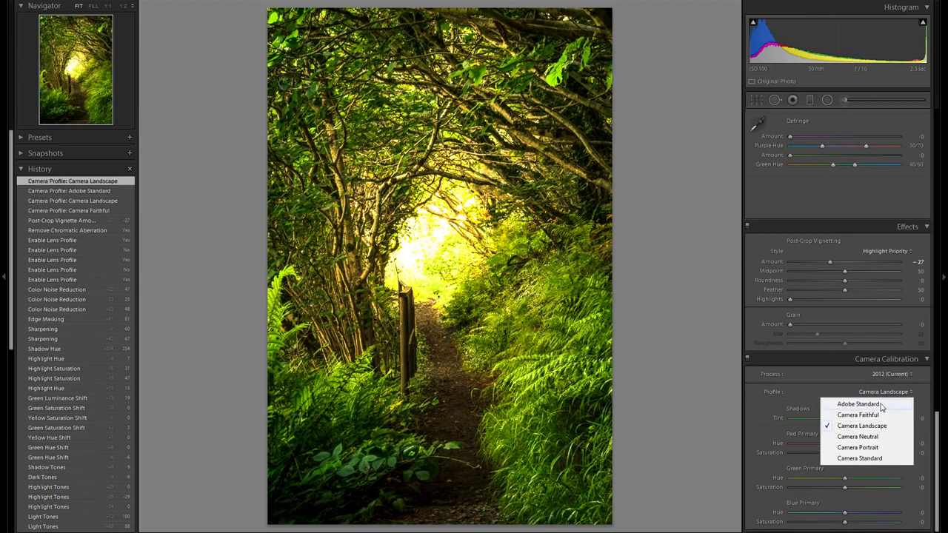
{"action": "left_click", "coordinate": [858, 404]}
{"action": "left_click", "coordinate": [891, 396]}
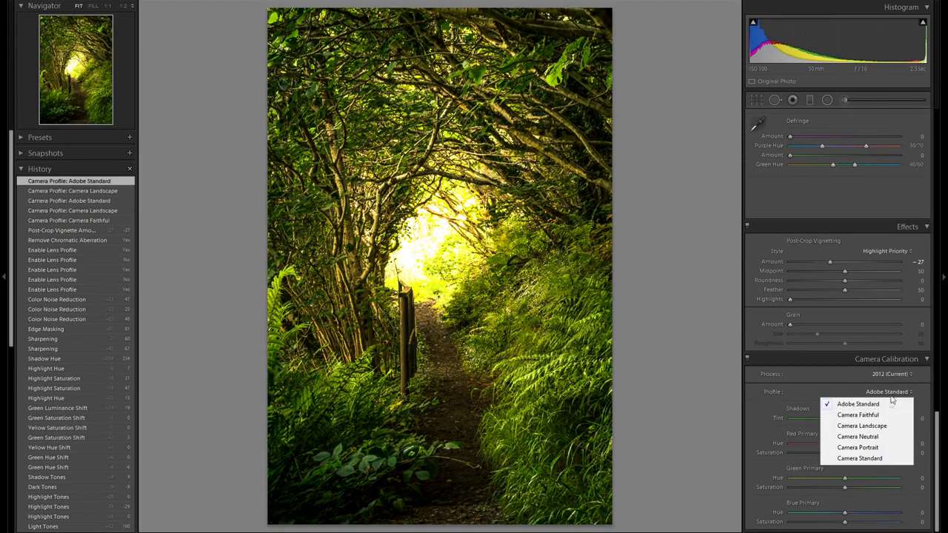
{"action": "left_click", "coordinate": [881, 436]}
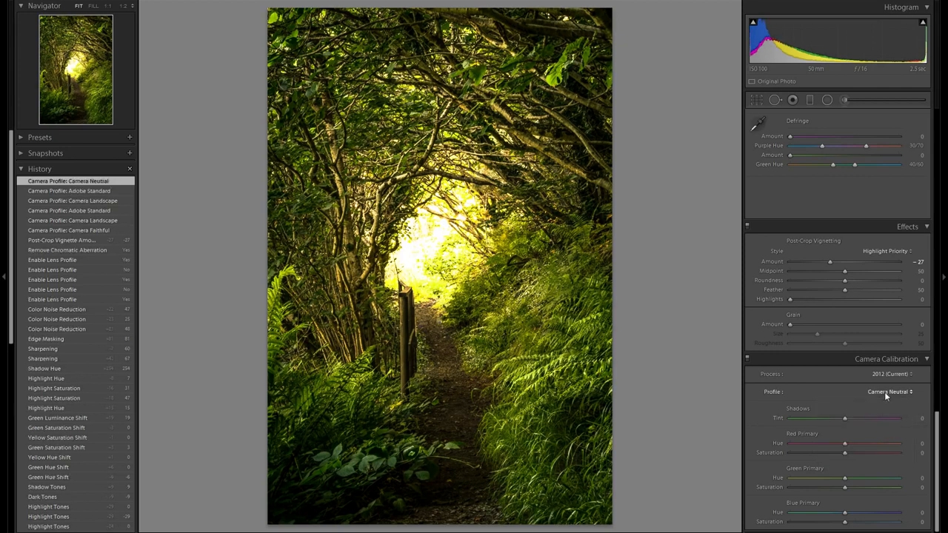
{"action": "left_click", "coordinate": [884, 391]}
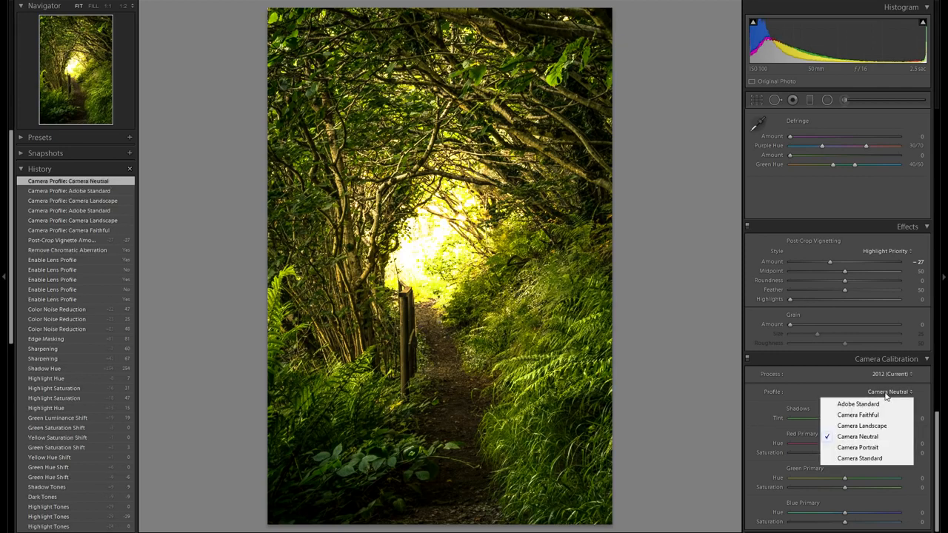
{"action": "left_click", "coordinate": [875, 448]}
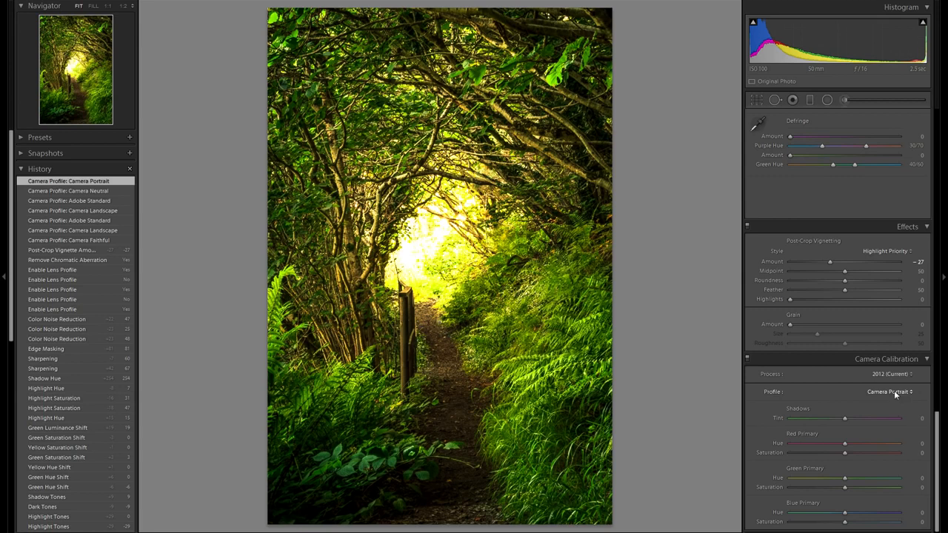
- Set the calibration profile to Camera Standard, comparing it against Adobe Standard
{"action": "left_click", "coordinate": [896, 392]}
{"action": "left_click", "coordinate": [879, 458]}
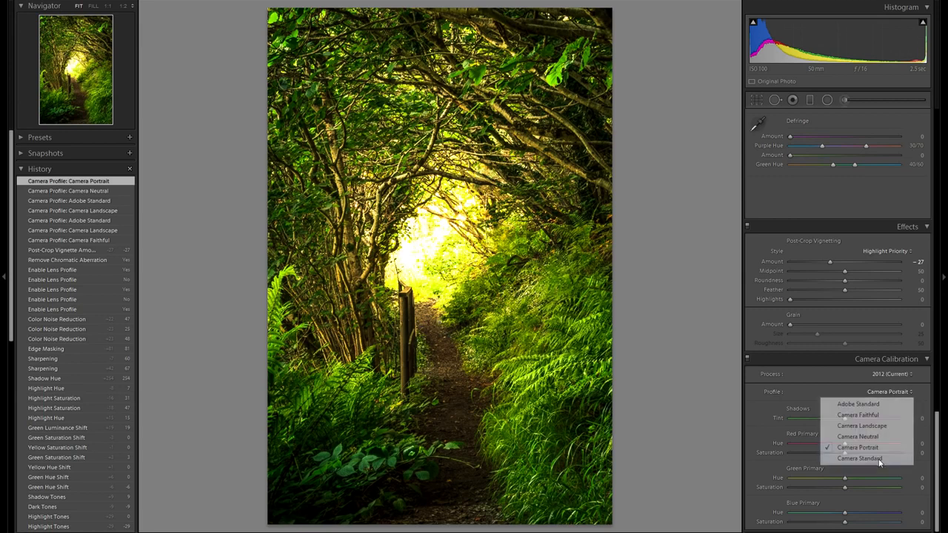
{"action": "left_click", "coordinate": [890, 392]}
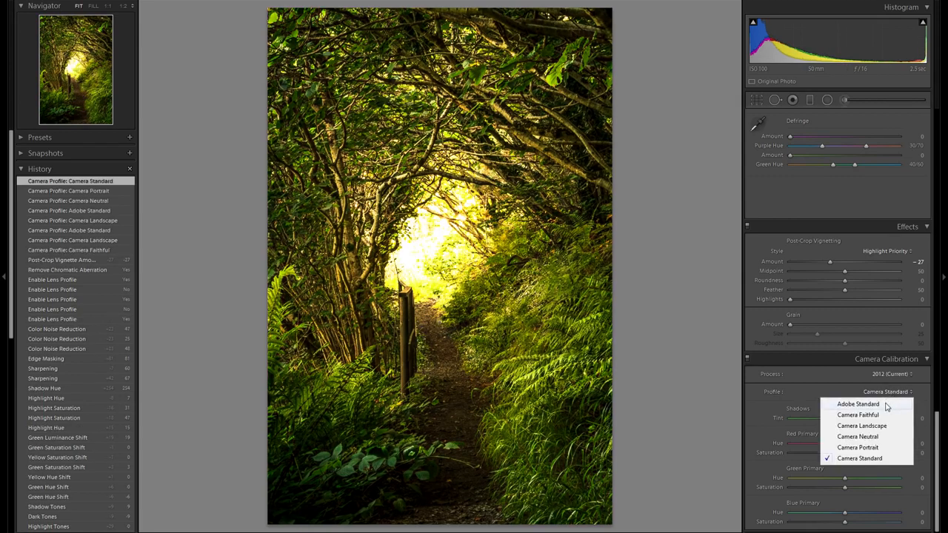
{"action": "left_click", "coordinate": [886, 404]}
{"action": "left_click", "coordinate": [882, 390]}
{"action": "left_click", "coordinate": [881, 458]}
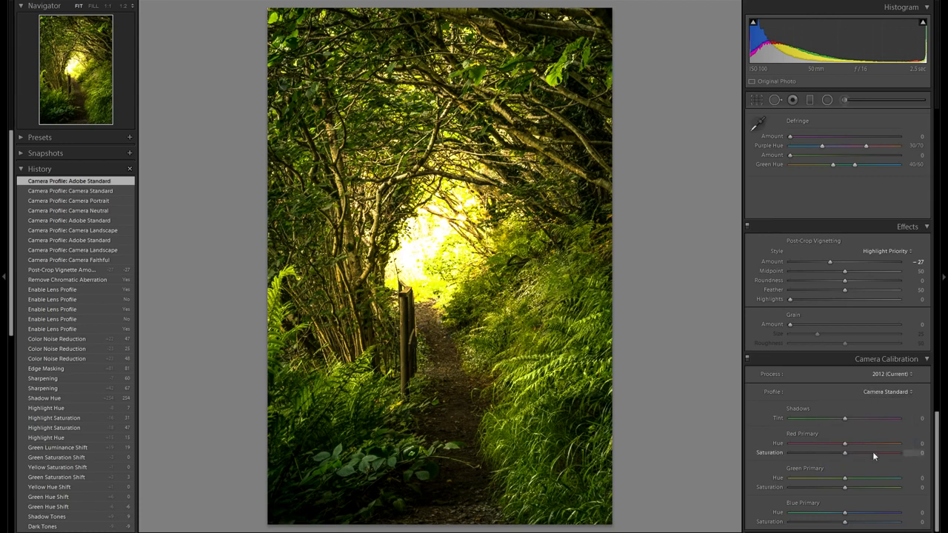
{"action": "left_click", "coordinate": [885, 392]}
{"action": "left_click", "coordinate": [883, 405]}
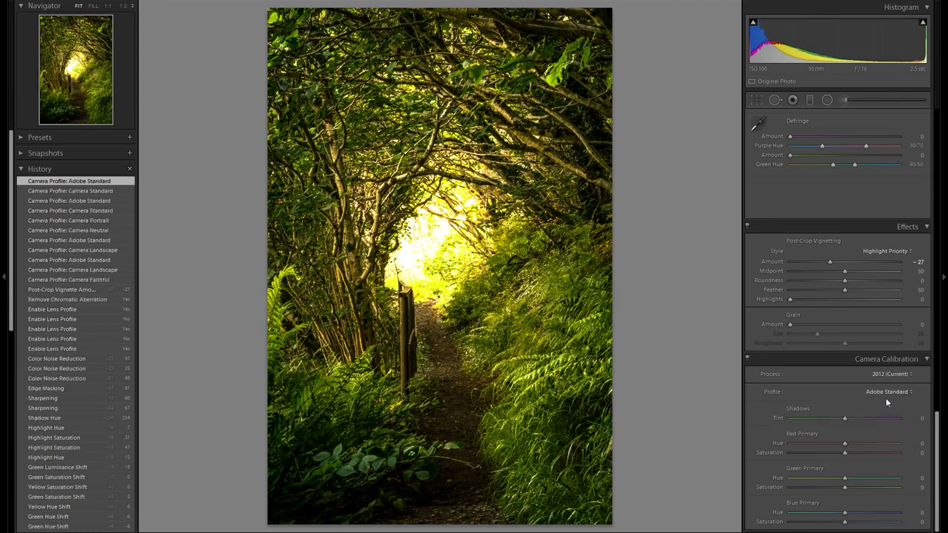
{"action": "left_click", "coordinate": [886, 391]}
{"action": "left_click", "coordinate": [864, 459]}
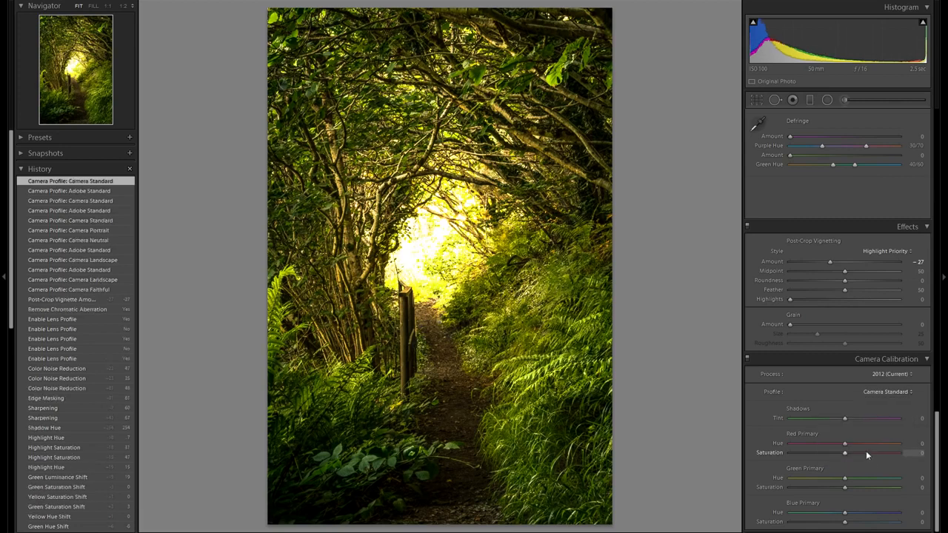
{"action": "left_click", "coordinate": [887, 393]}
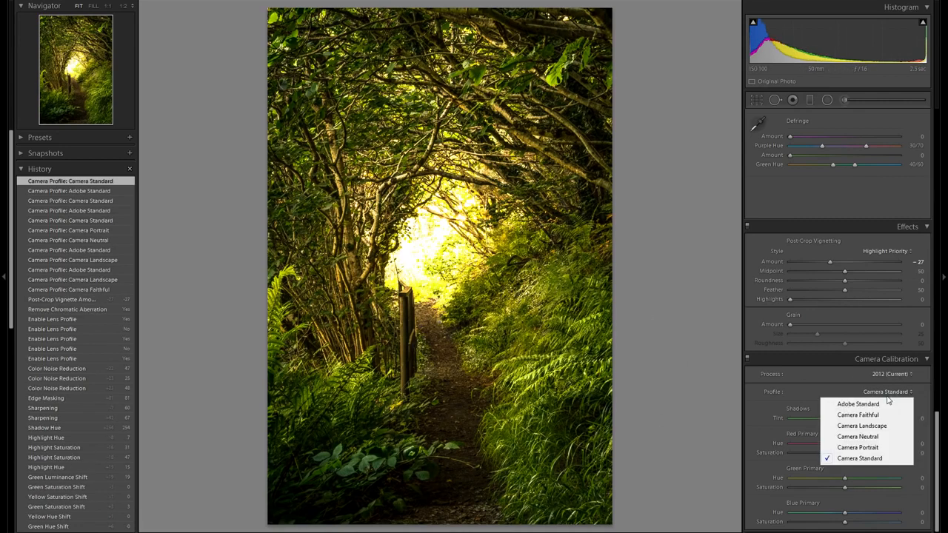
{"action": "left_click", "coordinate": [889, 389]}
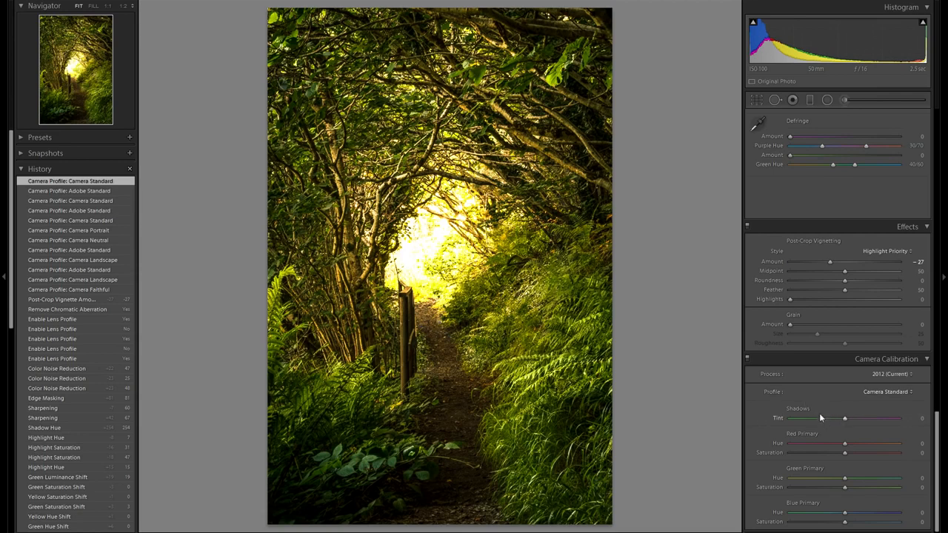
- Try a Shadows Tint of -41 and a Red Primary Hue shift, resetting both to 0
{"action": "left_click_drag", "start_coordinate": [844, 417], "coordinate": [823, 422]}
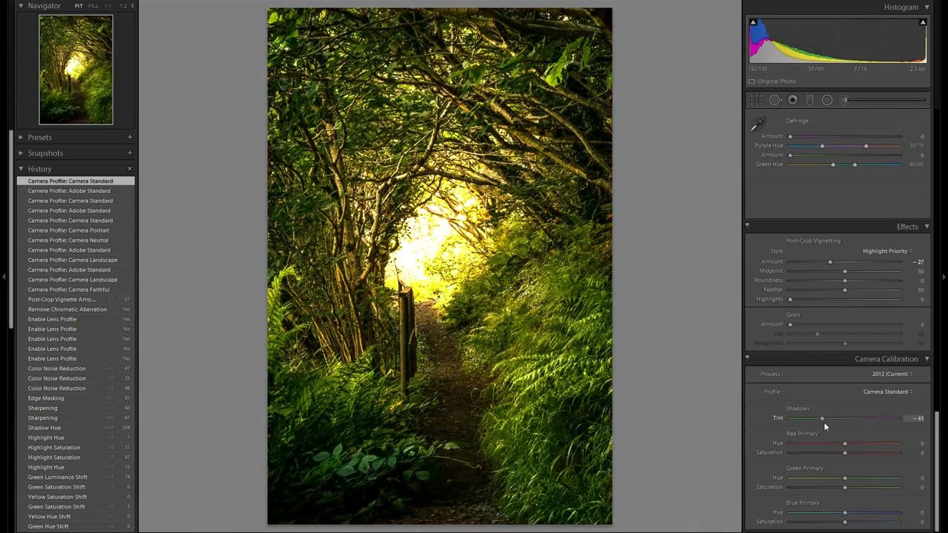
{"action": "double_click", "coordinate": [776, 416]}
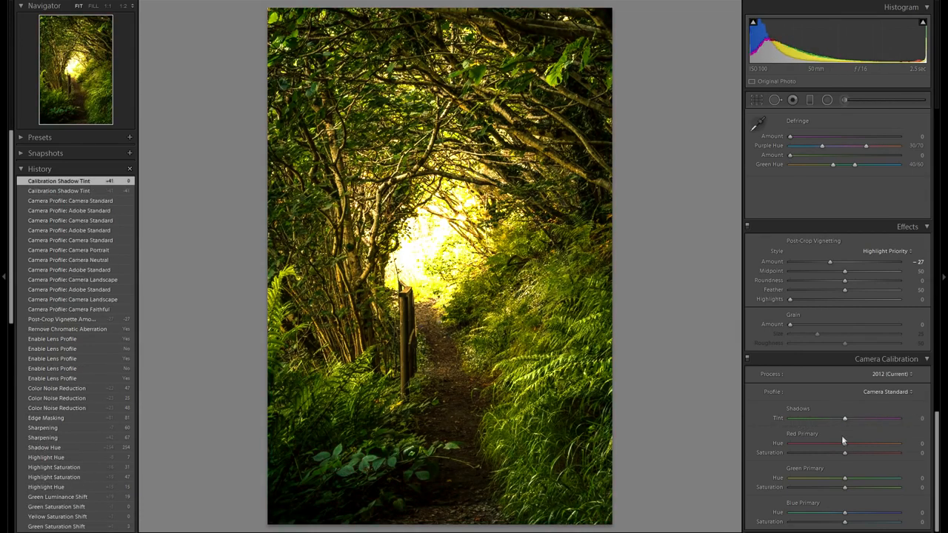
{"action": "mouse_move", "coordinate": [860, 449]}
{"action": "left_mouse_down"}
{"action": "mouse_move", "coordinate": [867, 449]}
{"action": "mouse_move", "coordinate": [823, 444]}
{"action": "mouse_move", "coordinate": [883, 448]}
{"action": "mouse_move", "coordinate": [826, 444]}
{"action": "mouse_move", "coordinate": [821, 453]}
{"action": "mouse_move", "coordinate": [867, 455]}
{"action": "mouse_move", "coordinate": [831, 456]}
{"action": "mouse_move", "coordinate": [860, 454]}
{"action": "mouse_move", "coordinate": [848, 458]}
{"action": "left_mouse_up"}
{"action": "double_click", "coordinate": [778, 442]}
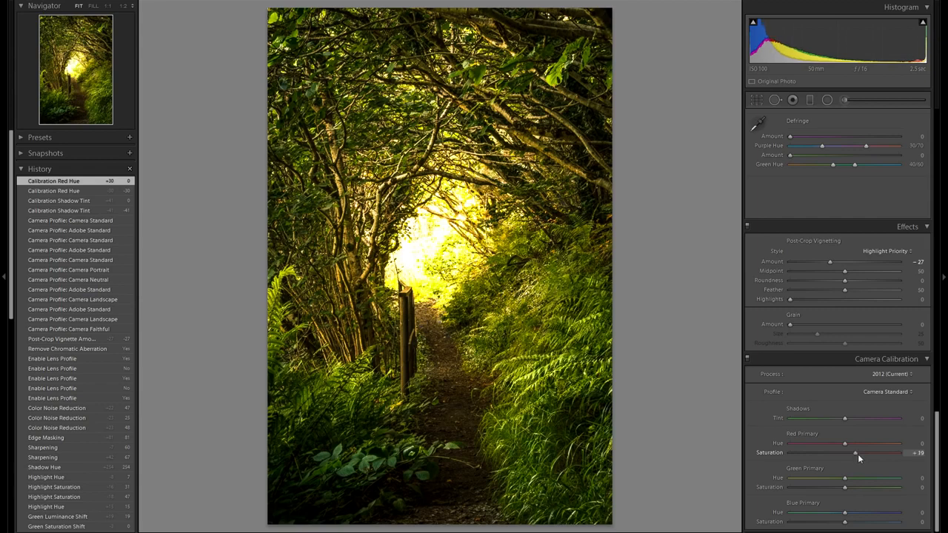
- Set Red Primary Saturation to +19 and try a Green Primary Hue shift, resetting it to 0
{"action": "mouse_move", "coordinate": [845, 477]}
{"action": "left_mouse_down"}
{"action": "mouse_move", "coordinate": [807, 482]}
{"action": "mouse_move", "coordinate": [884, 485]}
{"action": "mouse_move", "coordinate": [828, 491]}
{"action": "mouse_move", "coordinate": [858, 483]}
{"action": "left_mouse_up"}
{"action": "double_click", "coordinate": [777, 476]}
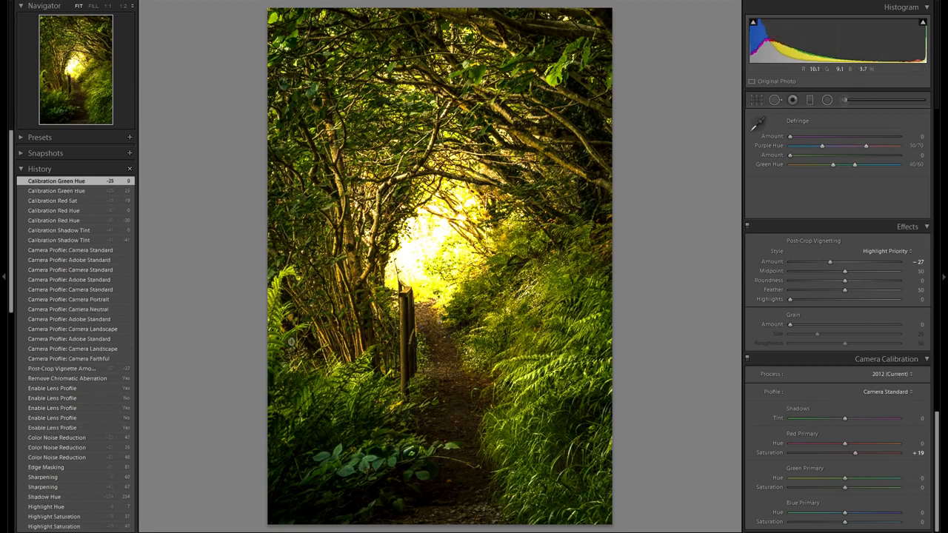
- Restore the Green Primary Hue of +25 from history and try a Green Primary Saturation shift, resetting it to 0
{"action": "left_click", "coordinate": [95, 191]}
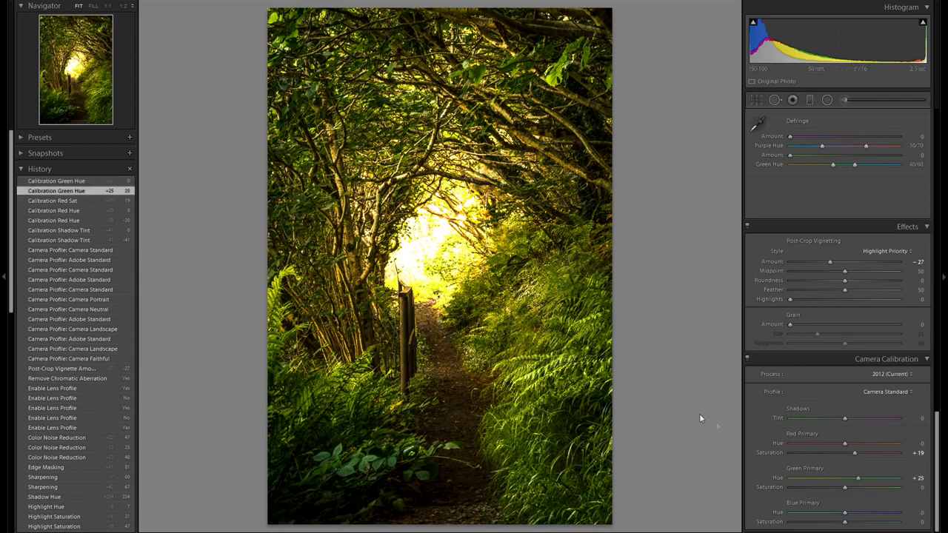
{"action": "mouse_move", "coordinate": [858, 489]}
{"action": "left_mouse_down"}
{"action": "mouse_move", "coordinate": [829, 487]}
{"action": "mouse_move", "coordinate": [856, 487]}
{"action": "mouse_move", "coordinate": [842, 487]}
{"action": "left_mouse_up"}
{"action": "double_click", "coordinate": [775, 486]}
- Adjust the Blue Primary Hue and set Blue Primary Saturation to +8
{"action": "mouse_move", "coordinate": [844, 514]}
{"action": "left_mouse_down"}
{"action": "mouse_move", "coordinate": [869, 514]}
{"action": "mouse_move", "coordinate": [795, 517]}
{"action": "mouse_move", "coordinate": [865, 516]}
{"action": "mouse_move", "coordinate": [850, 517]}
{"action": "left_mouse_up"}
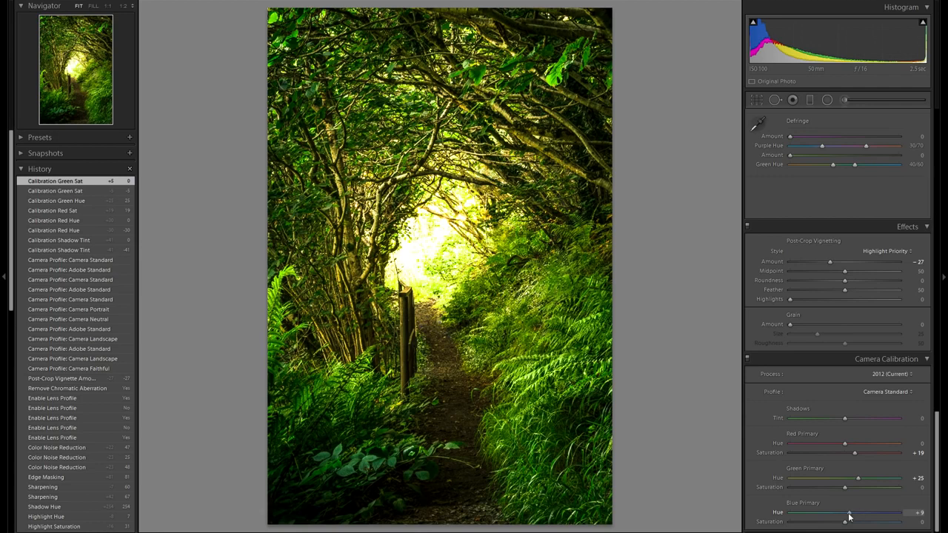
{"action": "mouse_move", "coordinate": [849, 517]}
{"action": "left_mouse_down"}
{"action": "mouse_move", "coordinate": [817, 514]}
{"action": "mouse_move", "coordinate": [863, 513]}
{"action": "mouse_move", "coordinate": [831, 517]}
{"action": "mouse_move", "coordinate": [842, 519]}
{"action": "mouse_move", "coordinate": [825, 529]}
{"action": "mouse_move", "coordinate": [875, 529]}
{"action": "mouse_move", "coordinate": [843, 529]}
{"action": "mouse_move", "coordinate": [851, 527]}
{"action": "left_mouse_up"}
- Add an inverted radial filter as an ellipse around the bright tunnel opening at the end of the path
{"action": "scroll", "coordinate": [791, 446], "scroll_direction": "up", "scroll_amount": 8}
{"action": "scroll", "coordinate": [793, 444], "scroll_direction": "up", "scroll_amount": 10}
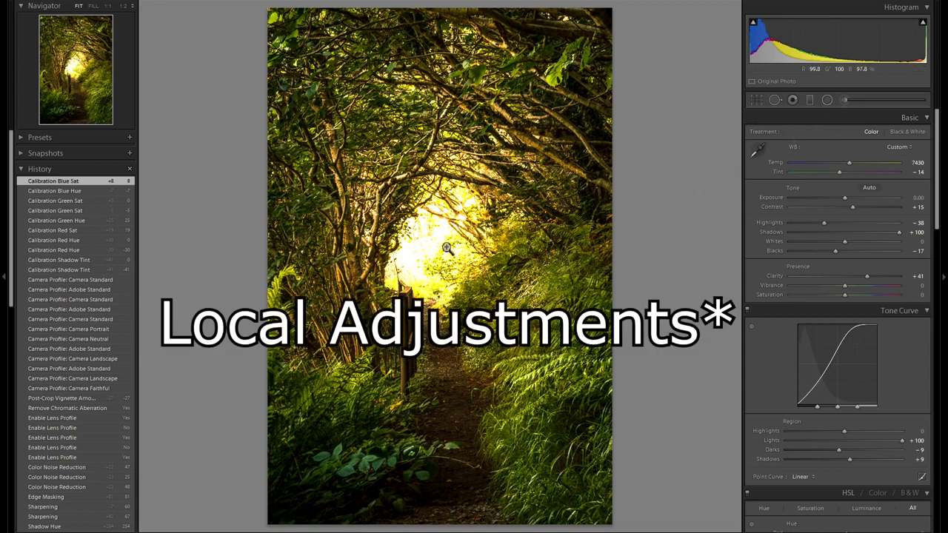
{"action": "left_click", "coordinate": [826, 100]}
{"action": "left_click_drag", "start_coordinate": [433, 236], "coordinate": [520, 360]}
{"action": "left_click_drag", "start_coordinate": [482, 276], "coordinate": [482, 292]}
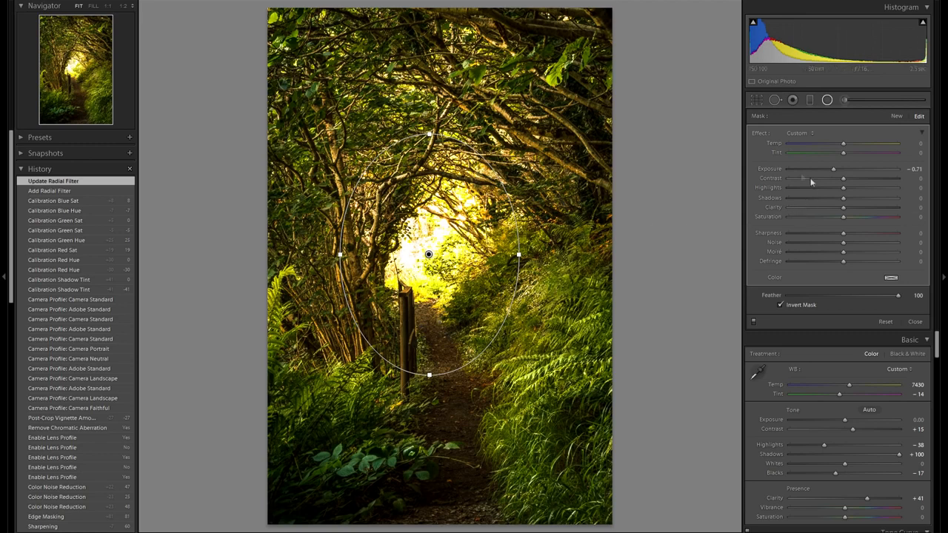
- Set the radial filter's Exposure to -0.42 and Saturation to -20
{"action": "left_click_drag", "start_coordinate": [833, 168], "coordinate": [838, 170]}
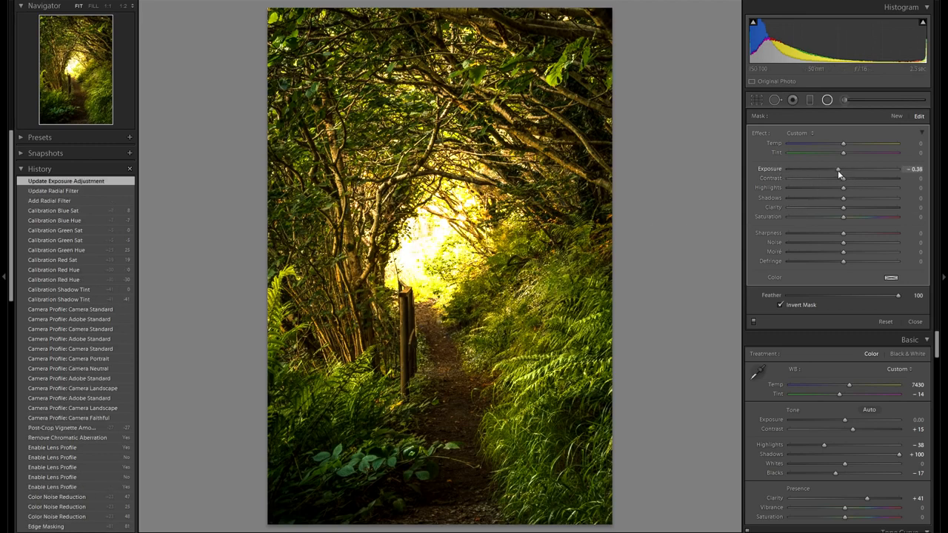
{"action": "left_click_drag", "start_coordinate": [838, 170], "coordinate": [838, 169]}
{"action": "left_click", "coordinate": [818, 216]}
{"action": "mouse_move", "coordinate": [817, 217]}
{"action": "left_mouse_down"}
{"action": "mouse_move", "coordinate": [844, 217]}
{"action": "mouse_move", "coordinate": [831, 217]}
{"action": "left_mouse_up"}
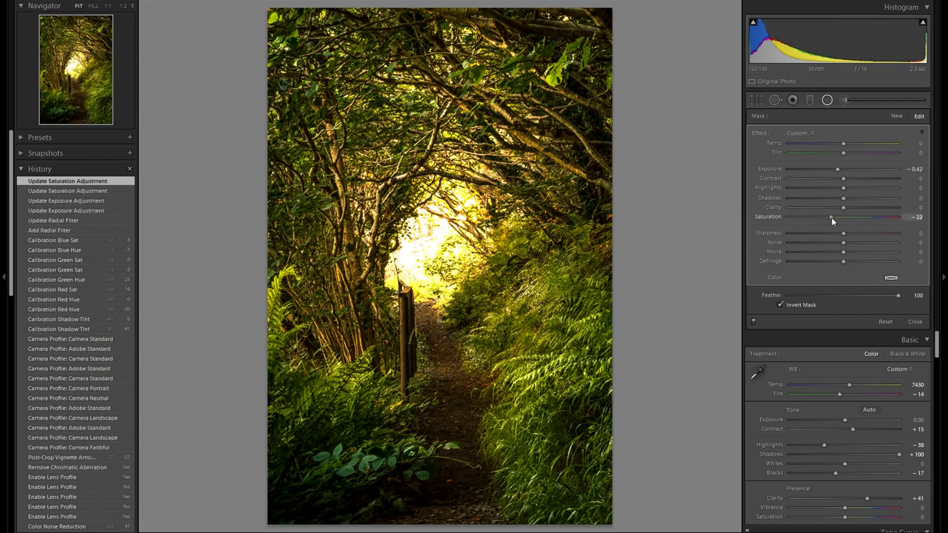
{"action": "left_click_drag", "start_coordinate": [832, 217], "coordinate": [831, 217]}
- Set the radial filter's Tint to 64, Temp to -18 and Exposure to -0.63
{"action": "mouse_move", "coordinate": [843, 153]}
{"action": "left_mouse_down"}
{"action": "mouse_move", "coordinate": [874, 156]}
{"action": "mouse_move", "coordinate": [865, 162]}
{"action": "mouse_move", "coordinate": [878, 154]}
{"action": "mouse_move", "coordinate": [826, 146]}
{"action": "mouse_move", "coordinate": [843, 147]}
{"action": "left_mouse_up"}
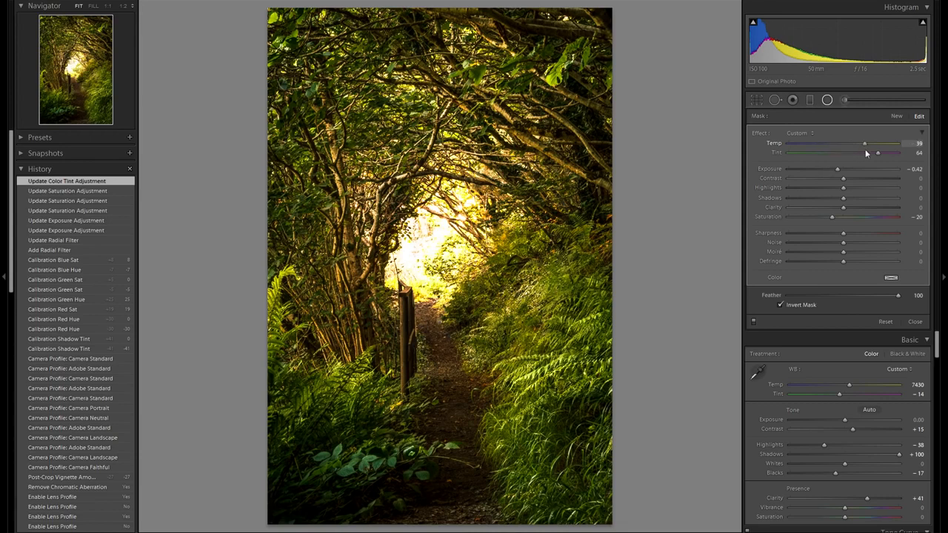
{"action": "left_click_drag", "start_coordinate": [850, 152], "coordinate": [835, 171]}
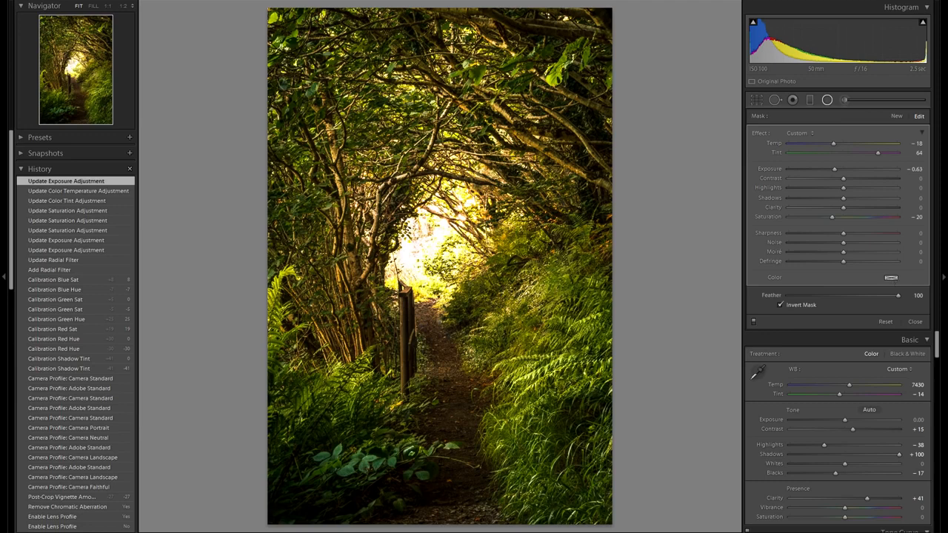
- Give the radial filter a light pink-red colour tint and close the filter tool
{"action": "left_click", "coordinate": [892, 279]}
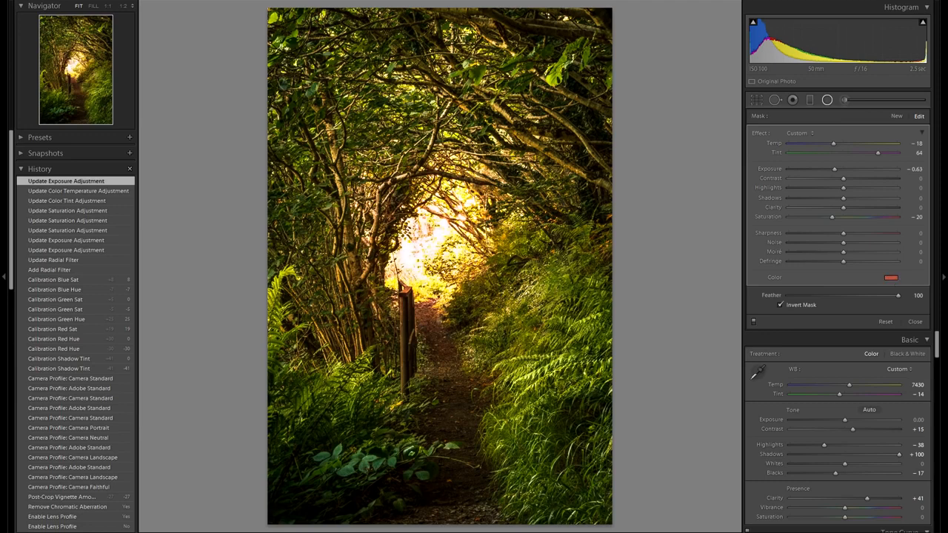
{"action": "left_click_drag", "start_coordinate": [851, 326], "coordinate": [830, 324]}
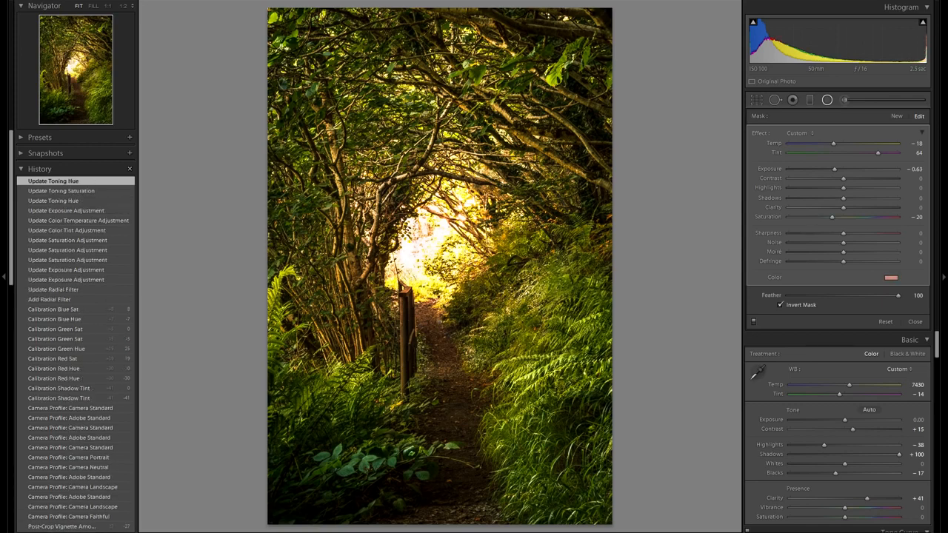
{"action": "key", "text": "Escape"}
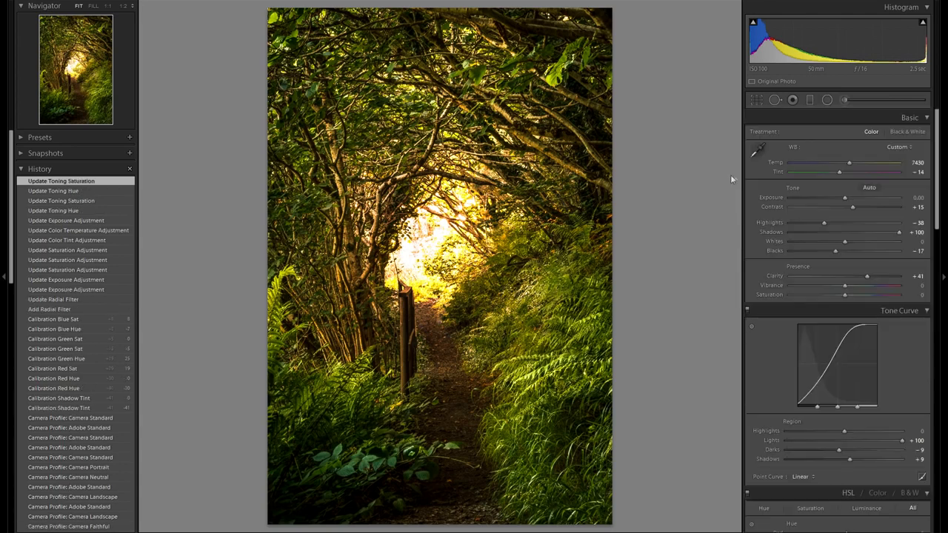
- Paint an Adjustment Brush mask with Feather 100 and Exposure -0.56 over the ferns right of the path
{"action": "left_click", "coordinate": [844, 98]}
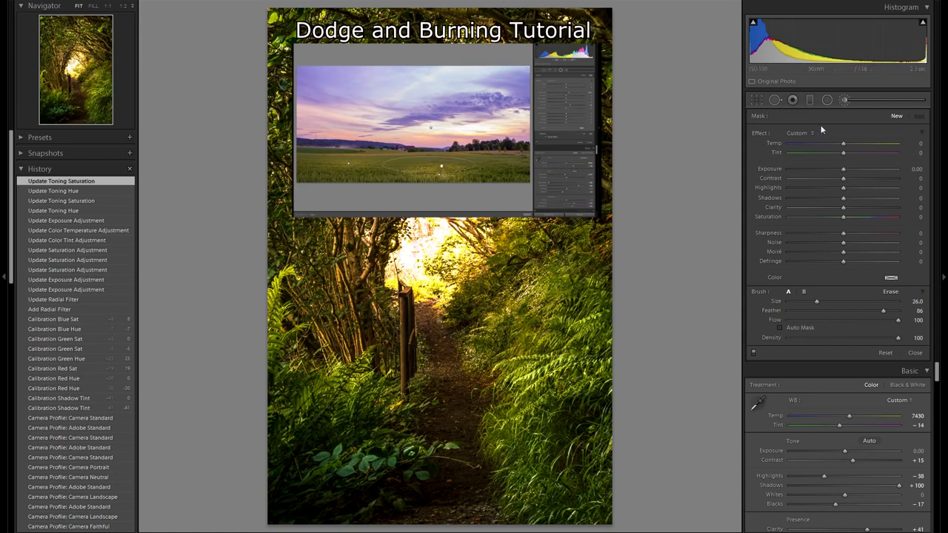
{"action": "left_click", "coordinate": [827, 99]}
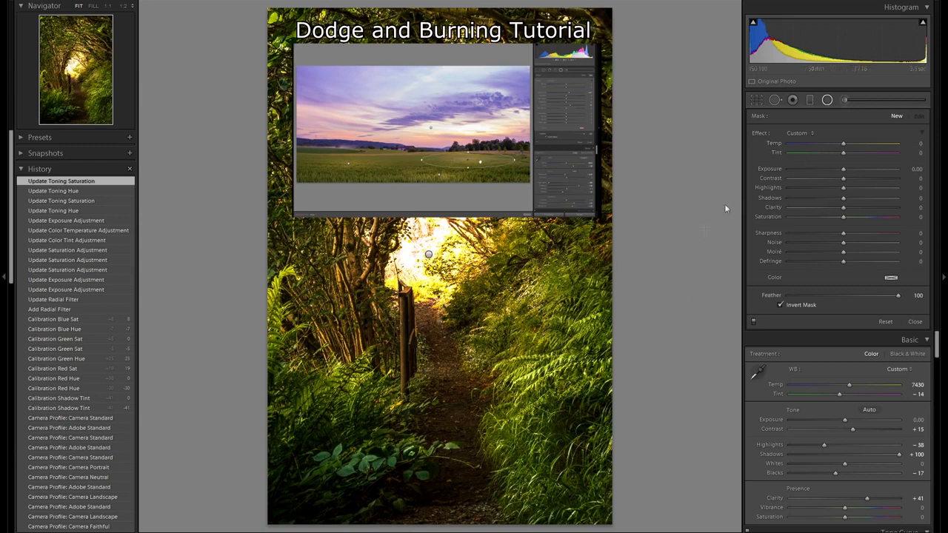
{"action": "left_click", "coordinate": [844, 99]}
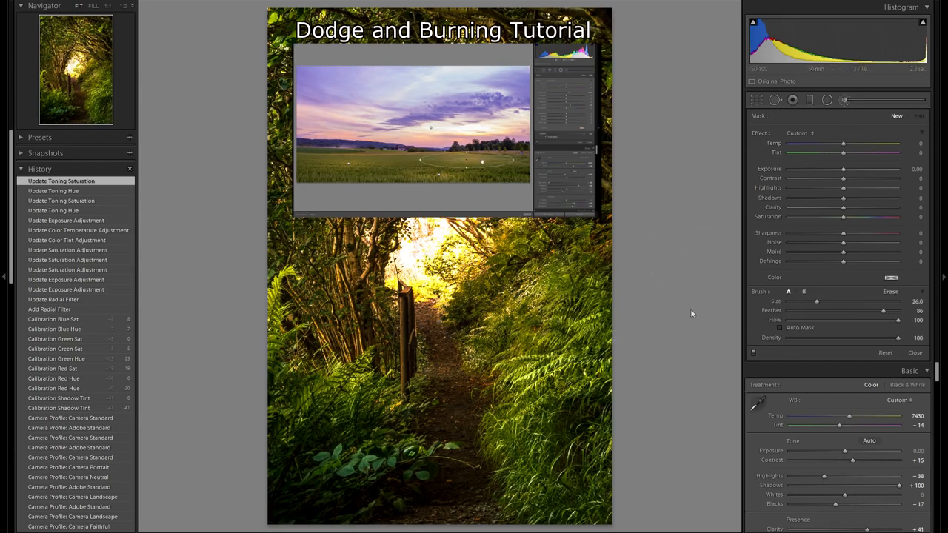
{"action": "scroll", "coordinate": [439, 296], "scroll_direction": "down", "scroll_amount": 5}
{"action": "scroll", "coordinate": [440, 296], "scroll_direction": "down", "scroll_amount": 5}
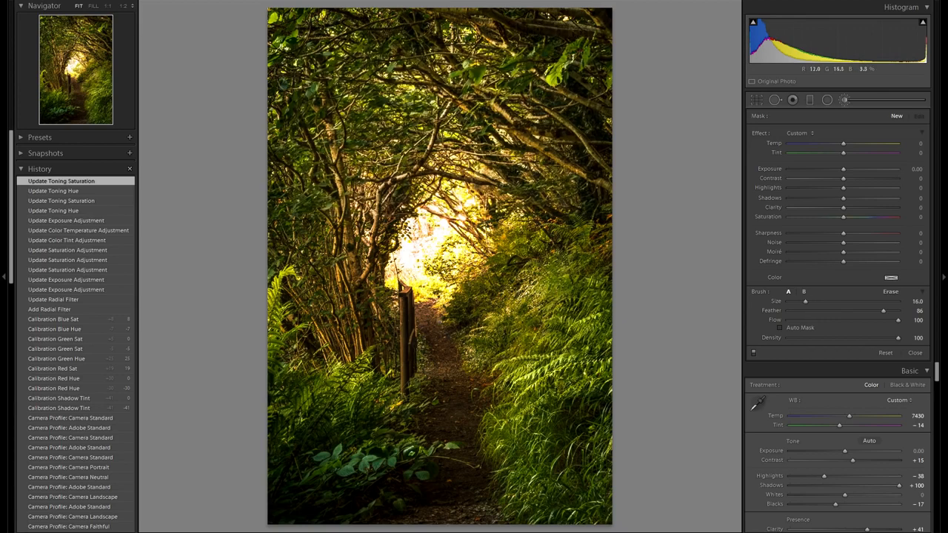
{"action": "scroll", "coordinate": [440, 296], "scroll_direction": "down", "scroll_amount": 4}
{"action": "left_click_drag", "start_coordinate": [881, 310], "coordinate": [899, 311]}
{"action": "left_click_drag", "start_coordinate": [846, 171], "coordinate": [837, 171]}
{"action": "scroll", "coordinate": [518, 296], "scroll_direction": "down", "scroll_amount": 1}
{"action": "mouse_move", "coordinate": [559, 321]}
{"action": "left_mouse_down"}
{"action": "mouse_move", "coordinate": [495, 327]}
{"action": "mouse_move", "coordinate": [553, 304]}
{"action": "left_mouse_up"}
{"action": "left_click_drag", "start_coordinate": [578, 293], "coordinate": [580, 246]}
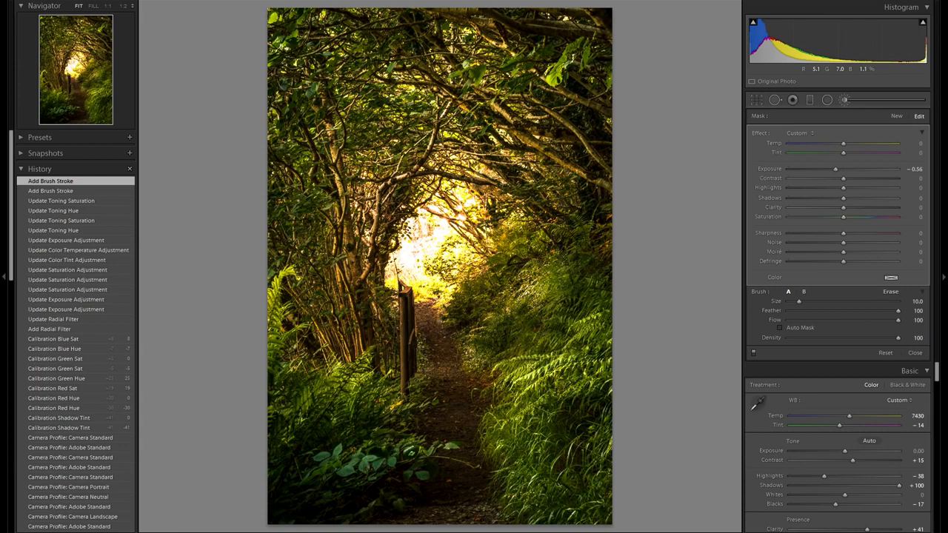
- Shrink the brush to size 9 and extend the darkening mask along the right edge and lower ferns
{"action": "key", "text": "["}
{"action": "mouse_move", "coordinate": [505, 279]}
{"action": "left_mouse_down"}
{"action": "mouse_move", "coordinate": [481, 293]}
{"action": "mouse_move", "coordinate": [523, 314]}
{"action": "left_mouse_up"}
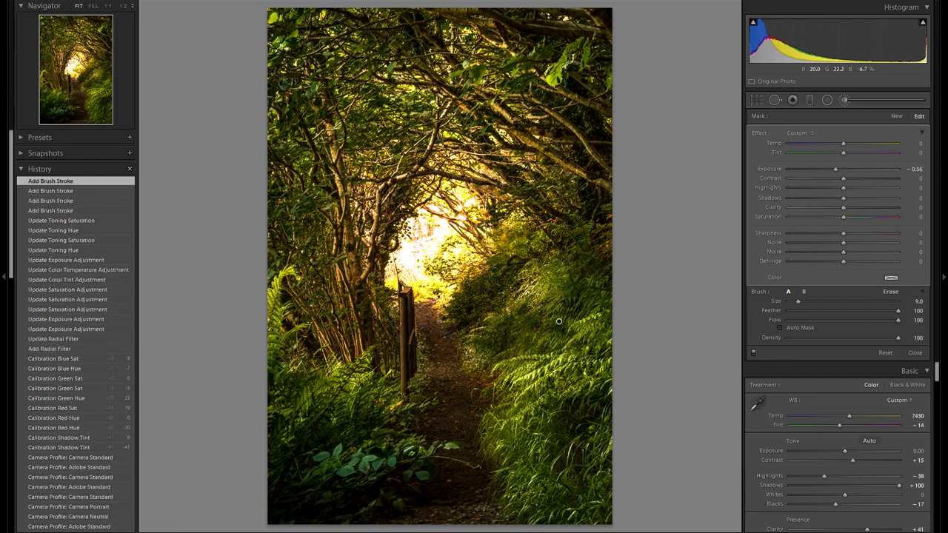
{"action": "left_click_drag", "start_coordinate": [603, 305], "coordinate": [645, 351]}
{"action": "left_click_drag", "start_coordinate": [599, 381], "coordinate": [564, 418]}
{"action": "mouse_move", "coordinate": [603, 447]}
{"action": "left_mouse_down"}
{"action": "mouse_move", "coordinate": [594, 480]}
{"action": "mouse_move", "coordinate": [540, 468]}
{"action": "mouse_move", "coordinate": [502, 411]}
{"action": "left_mouse_up"}
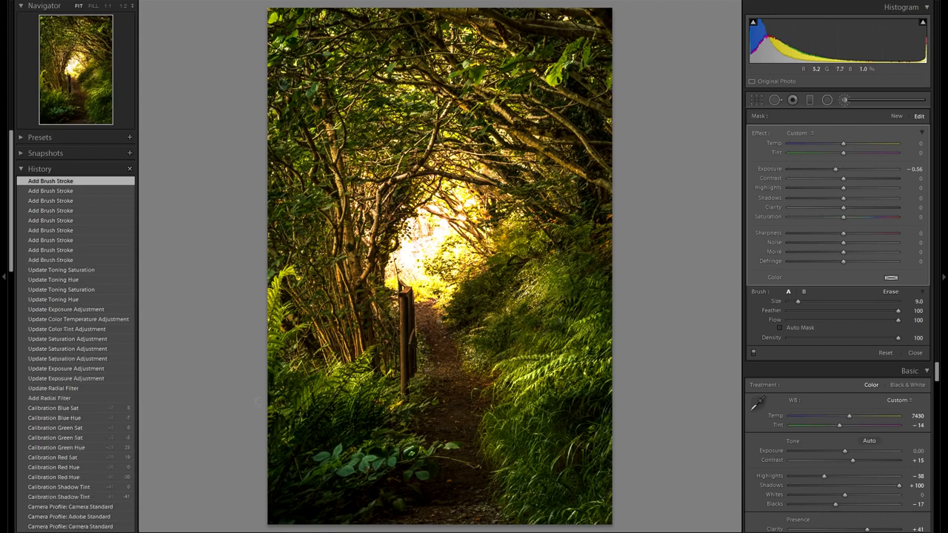
{"action": "left_click_drag", "start_coordinate": [239, 363], "coordinate": [259, 303]}
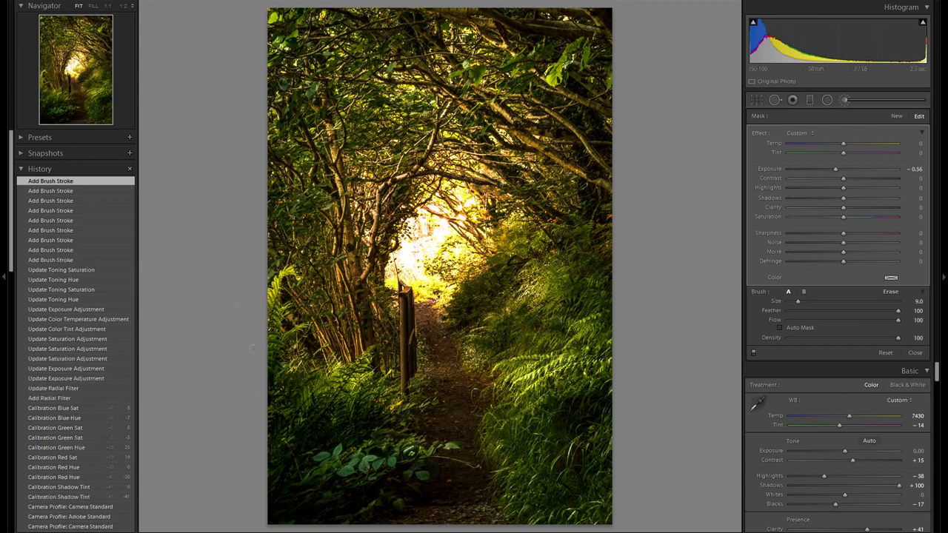
- Enlarge the brush to size 20, darken the upper-left branches and erase a spot of the mask
{"action": "key", "text": "bracketright"}
{"action": "key", "text": "bracketright"}
{"action": "key", "text": "bracketright"}
{"action": "key", "text": "bracketright"}
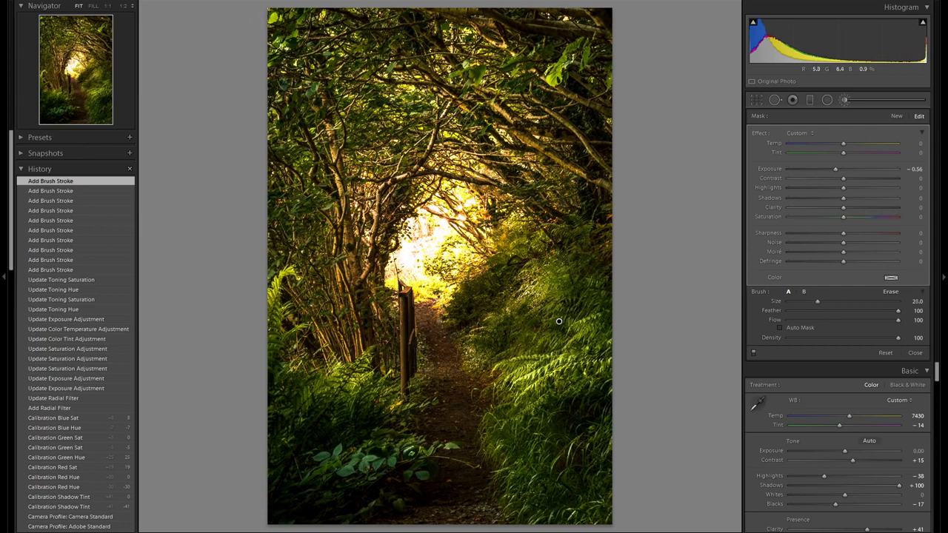
{"action": "mouse_move", "coordinate": [284, 172]}
{"action": "left_mouse_down"}
{"action": "mouse_move", "coordinate": [291, 61]}
{"action": "mouse_move", "coordinate": [354, 24]}
{"action": "mouse_move", "coordinate": [459, 21]}
{"action": "mouse_move", "coordinate": [564, 65]}
{"action": "mouse_move", "coordinate": [555, 160]}
{"action": "mouse_move", "coordinate": [448, 74]}
{"action": "mouse_move", "coordinate": [364, 107]}
{"action": "mouse_move", "coordinate": [338, 189]}
{"action": "left_mouse_up"}
{"action": "left_click_drag", "start_coordinate": [323, 83], "coordinate": [322, 83]}
{"action": "key", "text": "alt"}
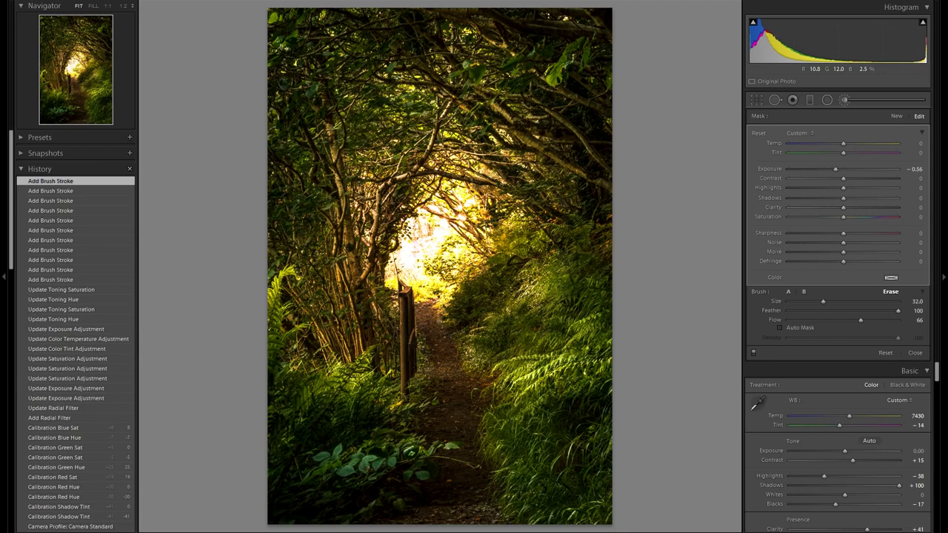
{"action": "left_click_drag", "start_coordinate": [431, 140], "coordinate": [431, 141]}
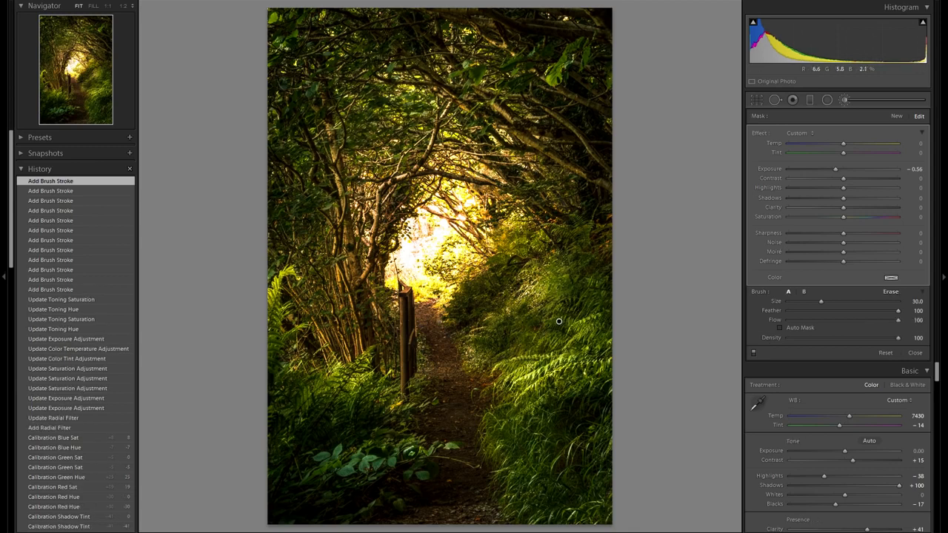
- Start a new brush mask with Exposure 0.52 and Clarity 38 and paint over the foreground path
{"action": "left_click", "coordinate": [897, 116]}
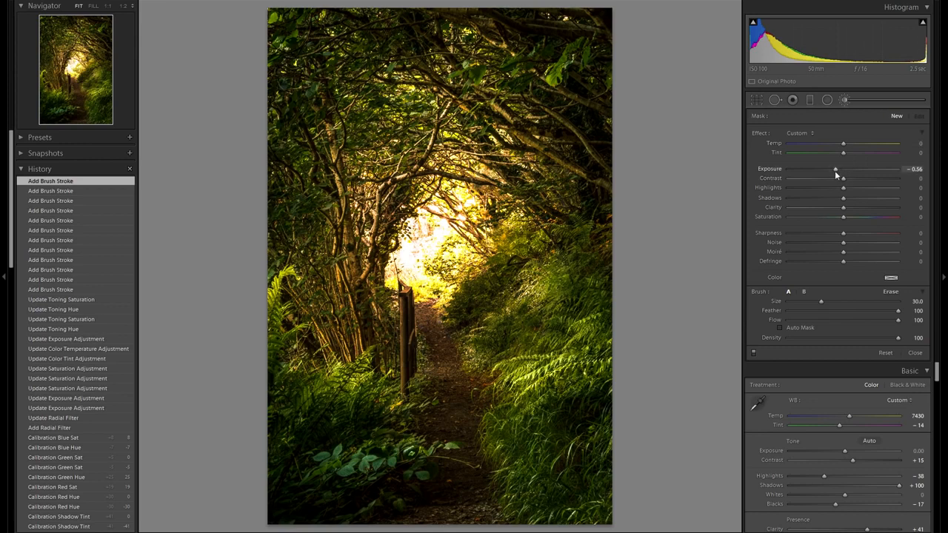
{"action": "left_click", "coordinate": [859, 209]}
{"action": "scroll", "coordinate": [571, 437], "scroll_direction": "down", "scroll_amount": 2}
{"action": "scroll", "coordinate": [570, 437], "scroll_direction": "down", "scroll_amount": 4}
{"action": "scroll", "coordinate": [512, 440], "scroll_direction": "down", "scroll_amount": 1}
{"action": "left_click_drag", "start_coordinate": [511, 441], "coordinate": [521, 439]}
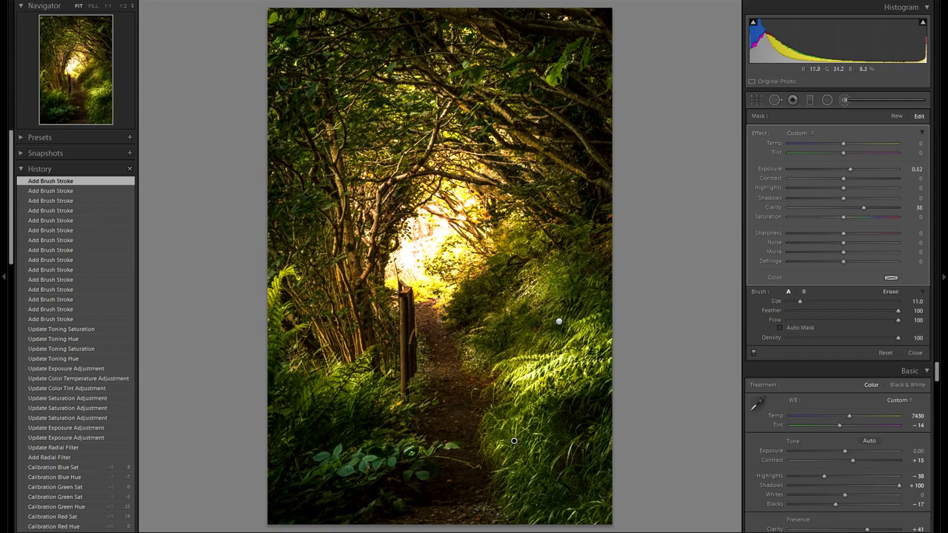
- Paint the sunlit ferns near the tunnel with a size 8 brush and lower the mask to Exposure 0.13, Clarity 17
{"action": "scroll", "coordinate": [514, 440], "scroll_direction": "down", "scroll_amount": 2}
{"action": "scroll", "coordinate": [529, 281], "scroll_direction": "down", "scroll_amount": 1}
{"action": "mouse_move", "coordinate": [531, 294]}
{"action": "left_mouse_down"}
{"action": "mouse_move", "coordinate": [536, 274]}
{"action": "mouse_move", "coordinate": [557, 265]}
{"action": "left_mouse_up"}
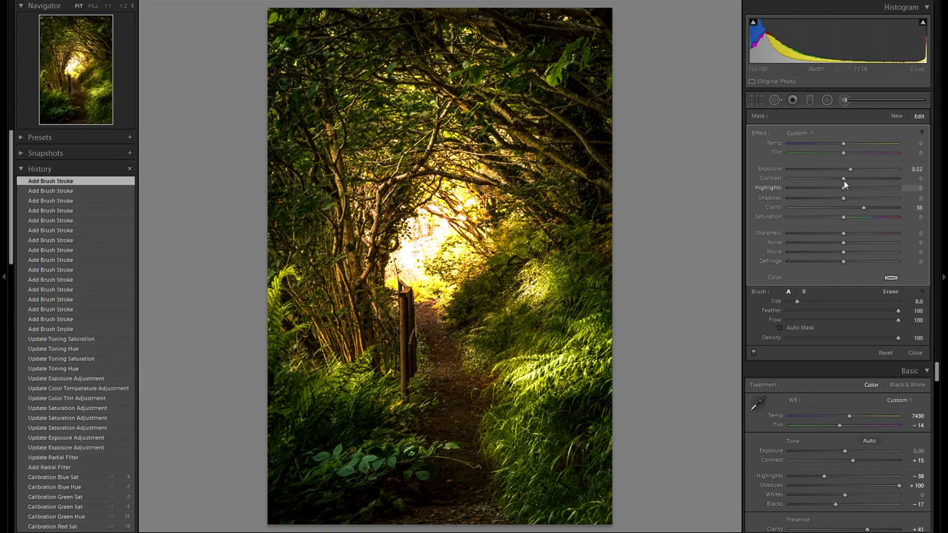
{"action": "left_click_drag", "start_coordinate": [851, 171], "coordinate": [845, 168]}
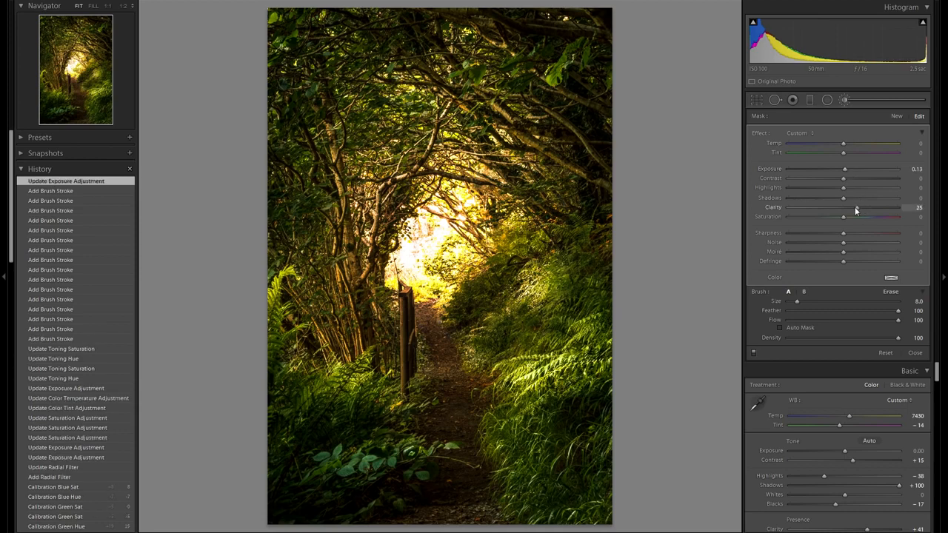
{"action": "left_click_drag", "start_coordinate": [855, 207], "coordinate": [852, 208]}
- Paint around the tunnel opening with a size 5 brush and raise the mask's Exposure to 0.20
{"action": "scroll", "coordinate": [482, 319], "scroll_direction": "down", "scroll_amount": 3}
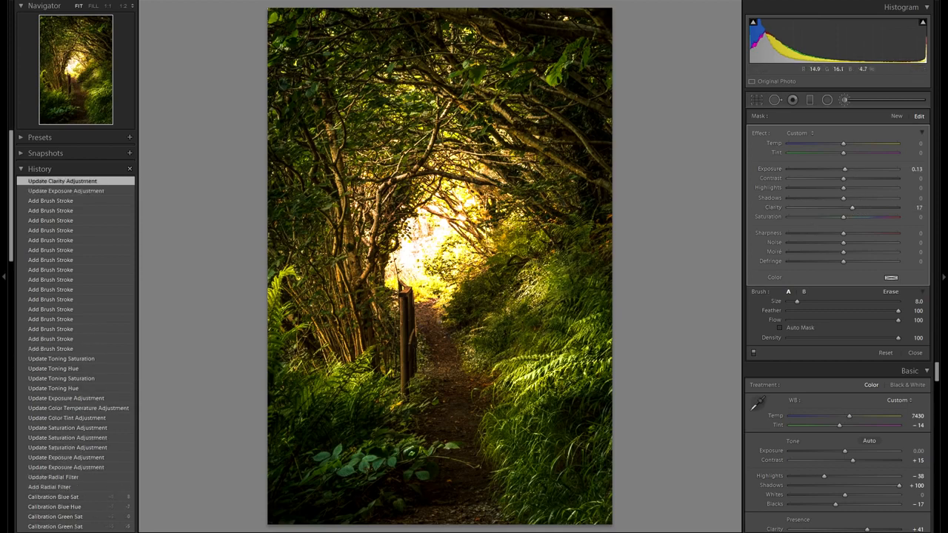
{"action": "left_click_drag", "start_coordinate": [455, 298], "coordinate": [486, 267]}
{"action": "mouse_move", "coordinate": [547, 225]}
{"action": "left_mouse_down"}
{"action": "mouse_move", "coordinate": [535, 232]}
{"action": "mouse_move", "coordinate": [591, 248]}
{"action": "mouse_move", "coordinate": [568, 231]}
{"action": "left_mouse_up"}
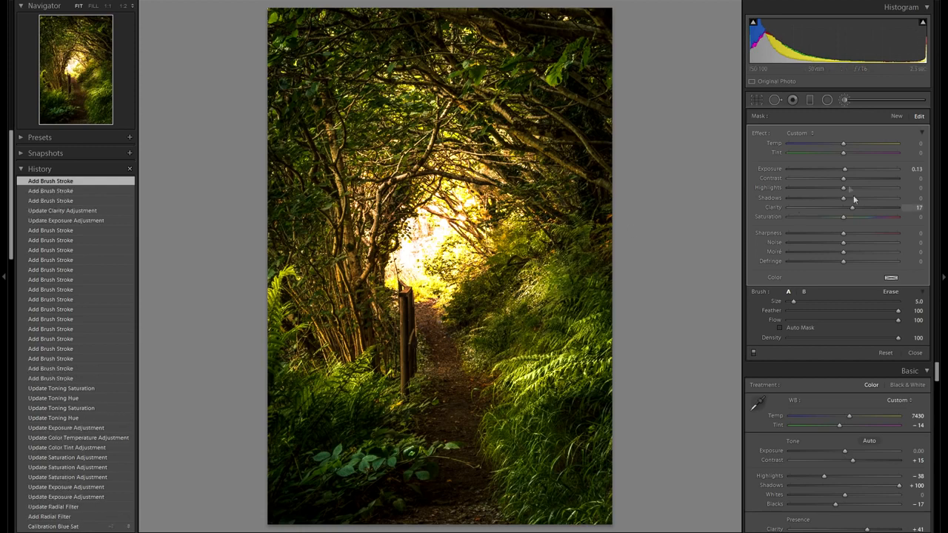
{"action": "left_click_drag", "start_coordinate": [845, 172], "coordinate": [845, 171]}
- Extend the brightening mask onto the lit ferns on the left of the path
{"action": "scroll", "coordinate": [556, 319], "scroll_direction": "up", "scroll_amount": 3}
{"action": "left_click", "coordinate": [556, 320]}
{"action": "scroll", "coordinate": [556, 320], "scroll_direction": "down", "scroll_amount": 3}
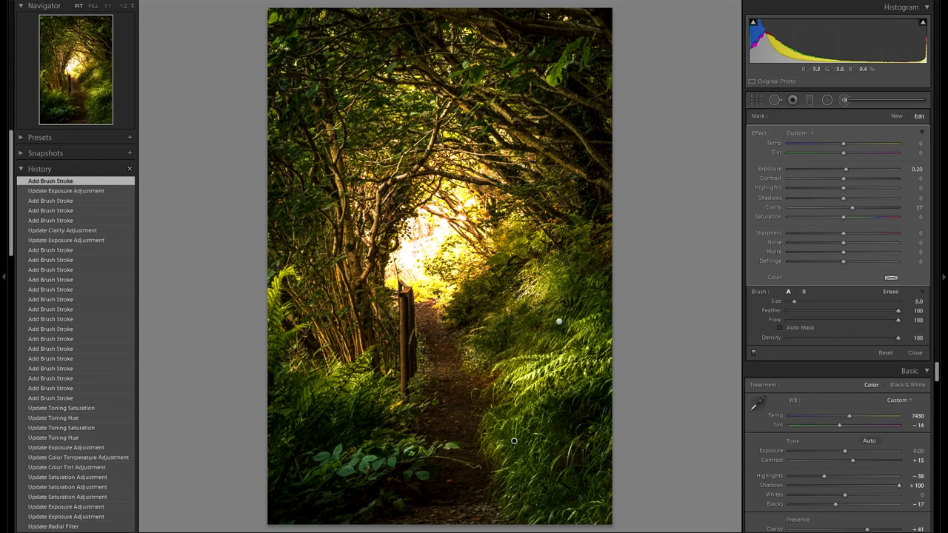
{"action": "left_click_drag", "start_coordinate": [355, 448], "coordinate": [354, 442]}
{"action": "mouse_move", "coordinate": [357, 371]}
{"action": "left_mouse_down"}
{"action": "mouse_move", "coordinate": [330, 376]}
{"action": "mouse_move", "coordinate": [301, 360]}
{"action": "mouse_move", "coordinate": [280, 338]}
{"action": "mouse_move", "coordinate": [275, 291]}
{"action": "left_mouse_up"}
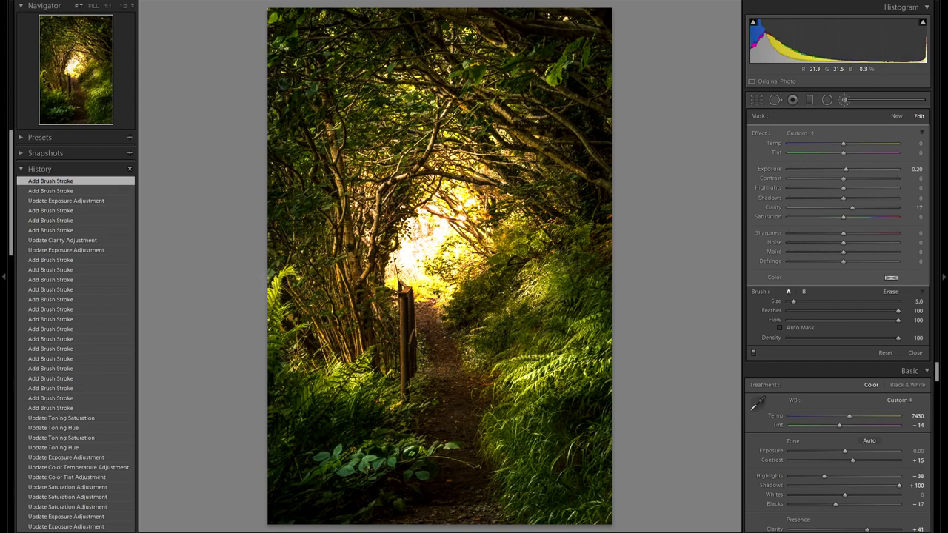
- Create a third brush mask with Exposure 0.45 and Clarity 24 and paint it over the tunnel foliage and path
{"action": "left_click", "coordinate": [896, 115]}
{"action": "left_click_drag", "start_coordinate": [849, 169], "coordinate": [847, 168]}
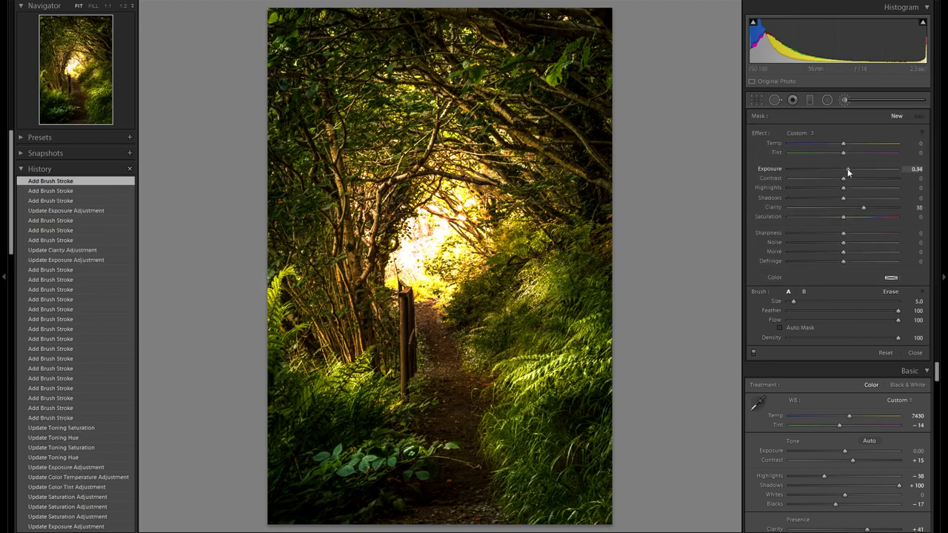
{"action": "left_click_drag", "start_coordinate": [863, 210], "coordinate": [856, 207]}
{"action": "key", "text": "bracketright"}
{"action": "mouse_move", "coordinate": [502, 250]}
{"action": "left_mouse_down"}
{"action": "mouse_move", "coordinate": [549, 236]}
{"action": "mouse_move", "coordinate": [584, 236]}
{"action": "mouse_move", "coordinate": [592, 248]}
{"action": "mouse_move", "coordinate": [603, 237]}
{"action": "mouse_move", "coordinate": [597, 229]}
{"action": "left_mouse_up"}
{"action": "mouse_move", "coordinate": [601, 285]}
{"action": "left_mouse_down"}
{"action": "mouse_move", "coordinate": [590, 293]}
{"action": "mouse_move", "coordinate": [572, 278]}
{"action": "mouse_move", "coordinate": [549, 293]}
{"action": "left_mouse_up"}
{"action": "mouse_move", "coordinate": [516, 326]}
{"action": "left_mouse_down"}
{"action": "mouse_move", "coordinate": [513, 338]}
{"action": "mouse_move", "coordinate": [554, 321]}
{"action": "left_mouse_up"}
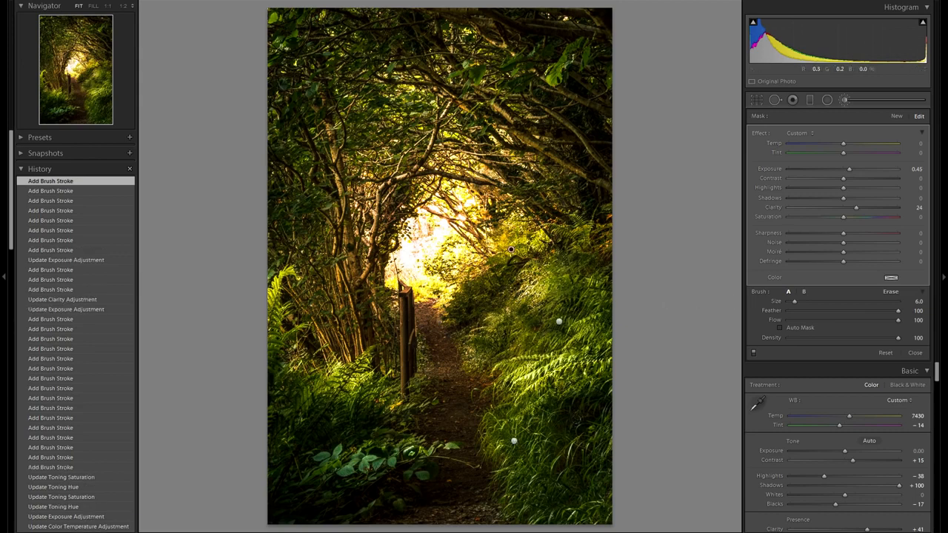
{"action": "mouse_move", "coordinate": [549, 458]}
{"action": "left_mouse_down"}
{"action": "mouse_move", "coordinate": [601, 488]}
{"action": "mouse_move", "coordinate": [508, 476]}
{"action": "mouse_move", "coordinate": [521, 465]}
{"action": "mouse_move", "coordinate": [504, 452]}
{"action": "left_mouse_up"}
{"action": "mouse_move", "coordinate": [415, 451]}
{"action": "left_mouse_down"}
{"action": "mouse_move", "coordinate": [355, 466]}
{"action": "mouse_move", "coordinate": [320, 451]}
{"action": "mouse_move", "coordinate": [373, 420]}
{"action": "mouse_move", "coordinate": [392, 375]}
{"action": "left_mouse_up"}
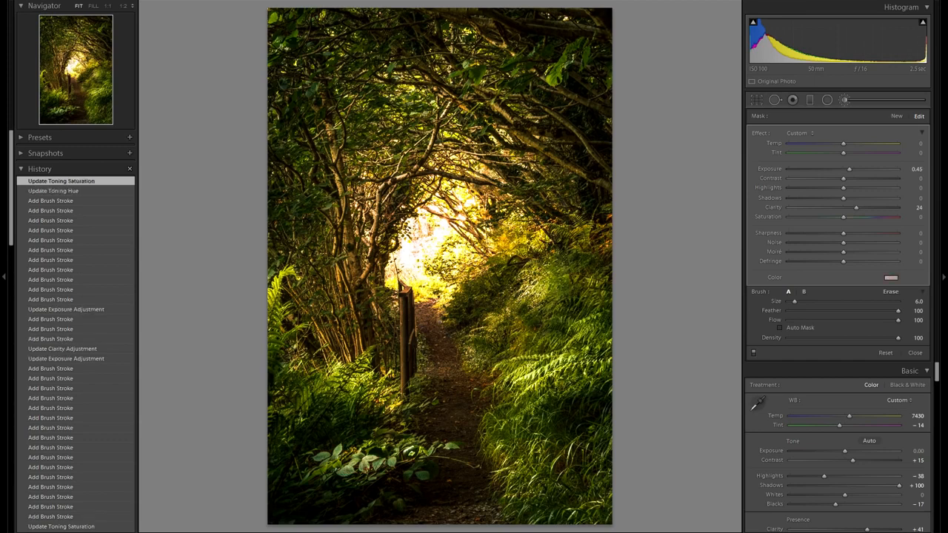
- Select the existing brush mask pins to review their settings, then start a new mask
{"action": "left_click", "coordinate": [560, 321]}
{"action": "left_click", "coordinate": [514, 440]}
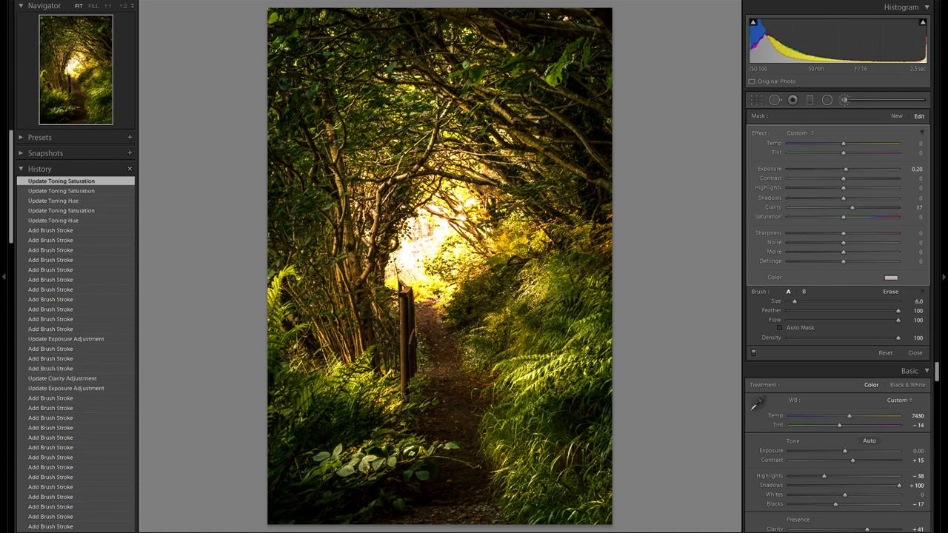
{"action": "left_click", "coordinate": [896, 117]}
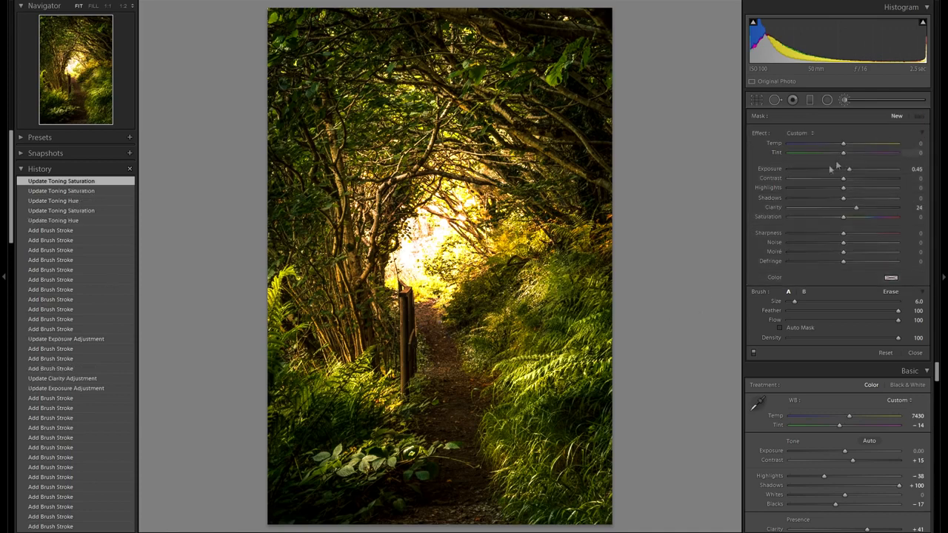
- Reset the mask's Clarity and paint a brightening brush mask with Exposure 0.56 down the path
{"action": "double_click", "coordinate": [774, 208]}
{"action": "scroll", "coordinate": [529, 345], "scroll_direction": "up", "scroll_amount": 5}
{"action": "scroll", "coordinate": [408, 300], "scroll_direction": "down", "scroll_amount": 2}
{"action": "mouse_move", "coordinate": [412, 302]}
{"action": "left_mouse_down"}
{"action": "mouse_move", "coordinate": [441, 318]}
{"action": "mouse_move", "coordinate": [464, 503]}
{"action": "mouse_move", "coordinate": [431, 508]}
{"action": "mouse_move", "coordinate": [425, 495]}
{"action": "left_mouse_up"}
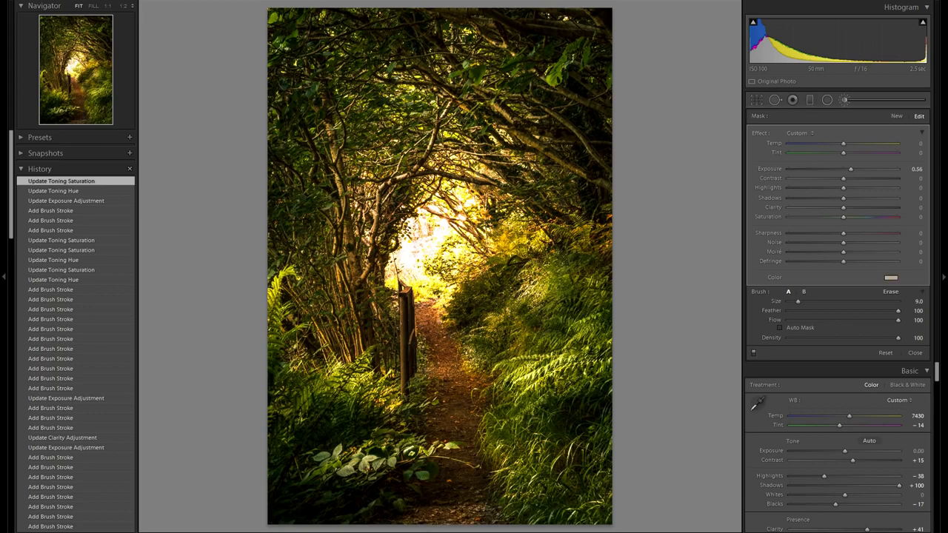
- Start a new brush mask with Exposure 0.49, brush size 15, and paint it up the lower part of the path
{"action": "left_click", "coordinate": [895, 116]}
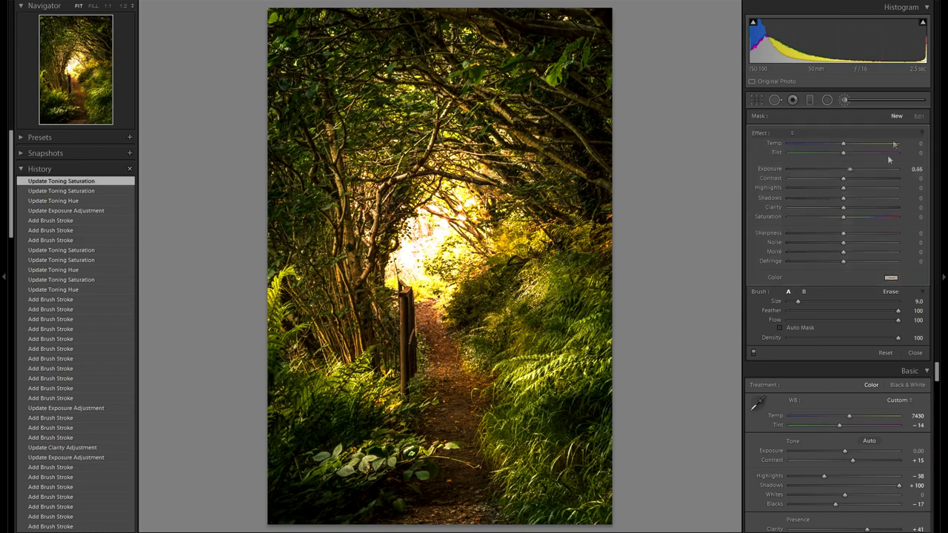
{"action": "left_click_drag", "start_coordinate": [850, 169], "coordinate": [849, 169]}
{"action": "scroll", "coordinate": [512, 427], "scroll_direction": "up", "scroll_amount": 3}
{"action": "scroll", "coordinate": [474, 467], "scroll_direction": "up", "scroll_amount": 3}
{"action": "mouse_move", "coordinate": [455, 485]}
{"action": "left_mouse_down"}
{"action": "mouse_move", "coordinate": [453, 507]}
{"action": "mouse_move", "coordinate": [470, 509]}
{"action": "mouse_move", "coordinate": [447, 348]}
{"action": "left_mouse_up"}
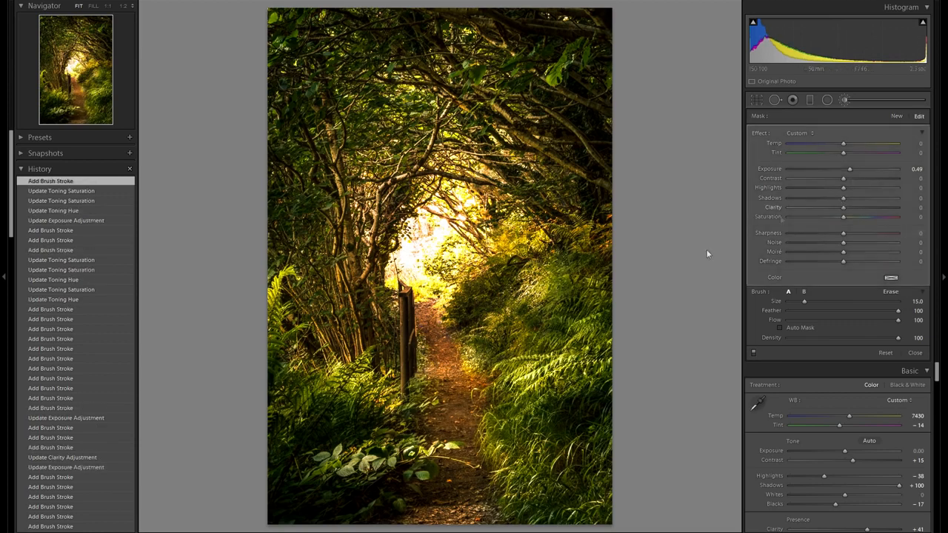
- Erase part of the path mask near the middle of the path
{"action": "key", "text": "alt"}
{"action": "scroll", "coordinate": [453, 484], "scroll_direction": "down", "scroll_amount": 10}
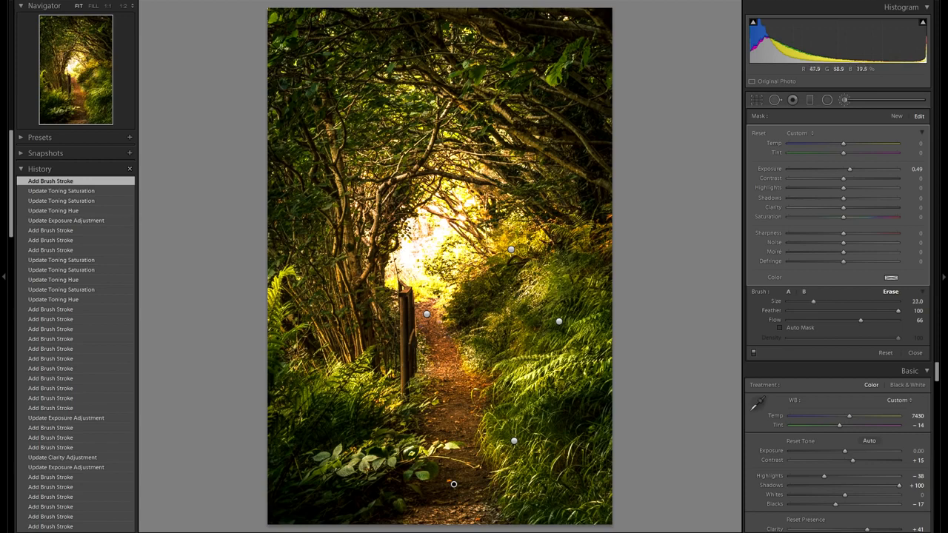
{"action": "left_click_drag", "start_coordinate": [450, 370], "coordinate": [465, 372]}
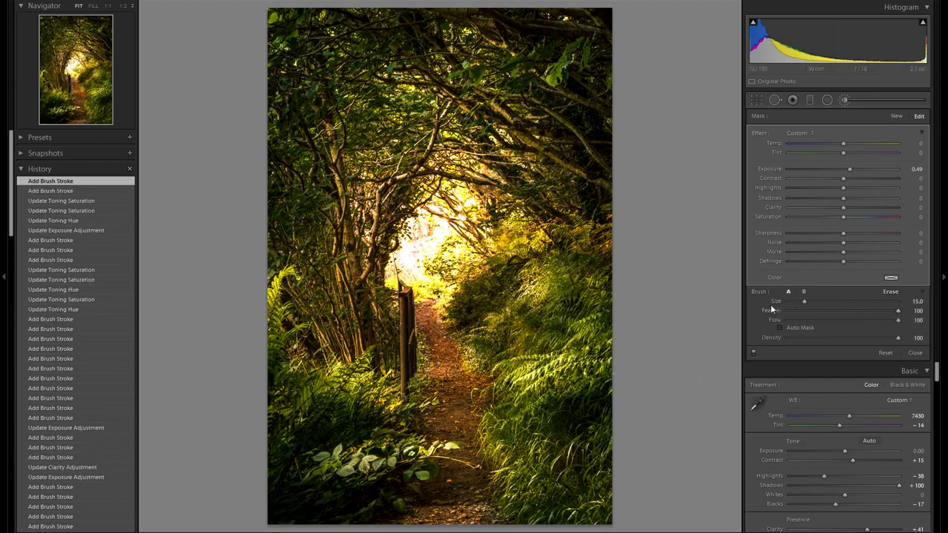
- Create a burning brush mask with Exposure -0.31 and paint it over the foliage at both edges of the tunnel
{"action": "left_click", "coordinate": [896, 116]}
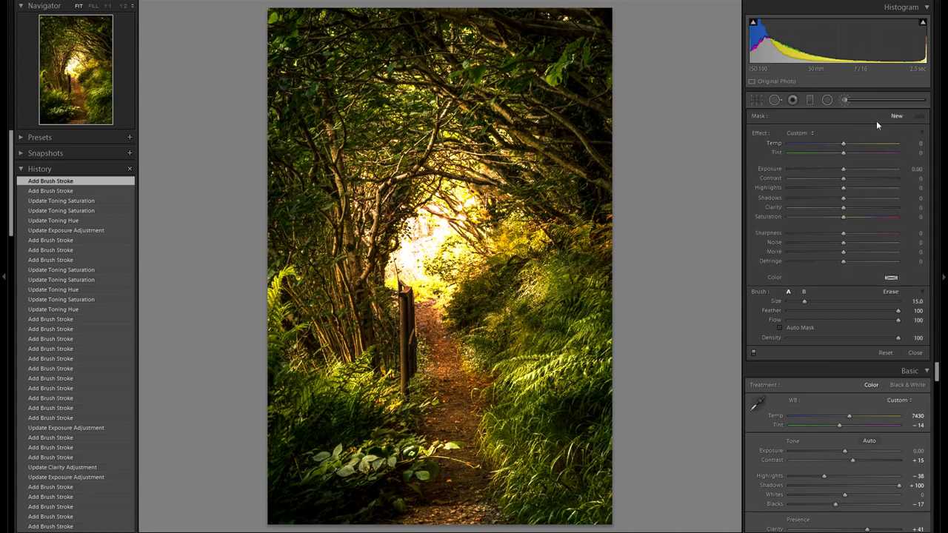
{"action": "left_click_drag", "start_coordinate": [845, 170], "coordinate": [839, 170]}
{"action": "scroll", "coordinate": [578, 237], "scroll_direction": "down", "scroll_amount": 3}
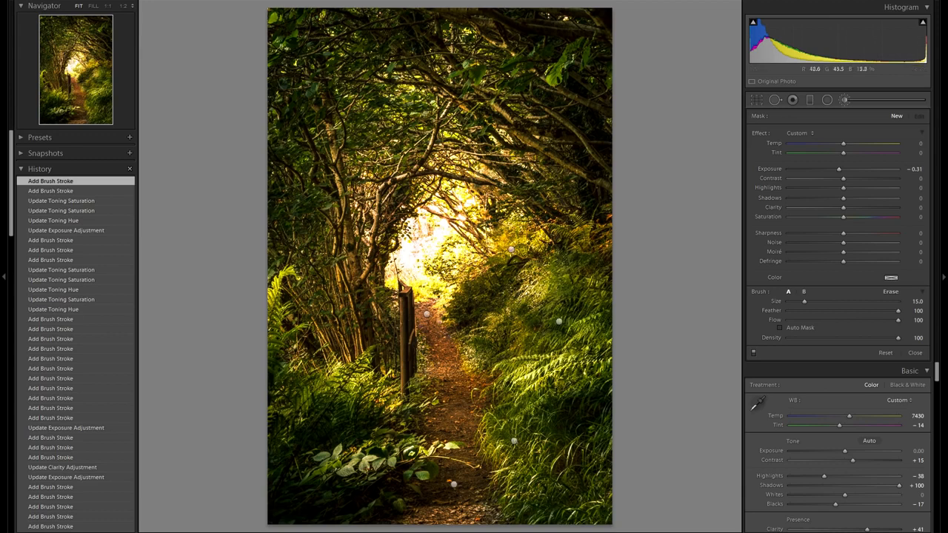
{"action": "left_click_drag", "start_coordinate": [596, 226], "coordinate": [587, 238]}
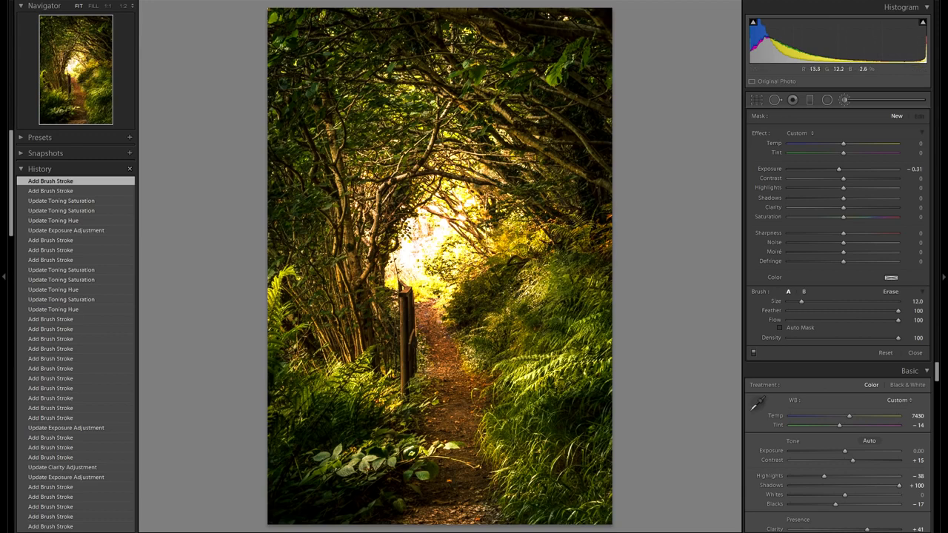
{"action": "scroll", "coordinate": [596, 296], "scroll_direction": "down", "scroll_amount": 2}
{"action": "left_click_drag", "start_coordinate": [599, 308], "coordinate": [584, 296]}
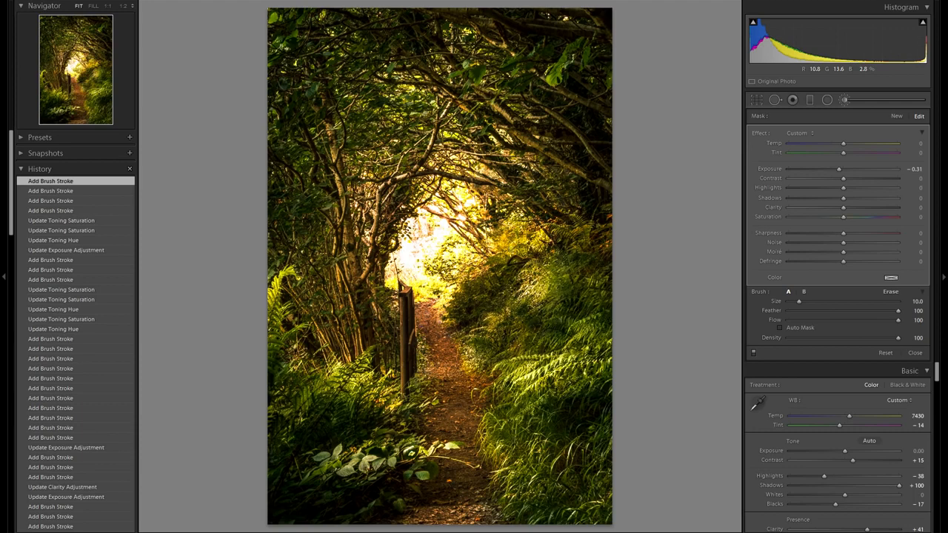
{"action": "left_click_drag", "start_coordinate": [516, 290], "coordinate": [483, 300]}
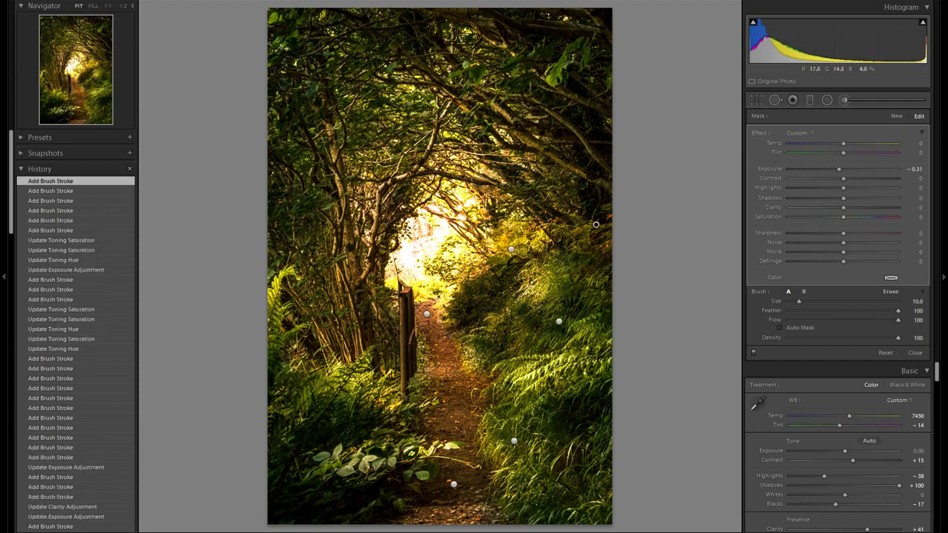
{"action": "left_click_drag", "start_coordinate": [339, 306], "coordinate": [315, 248]}
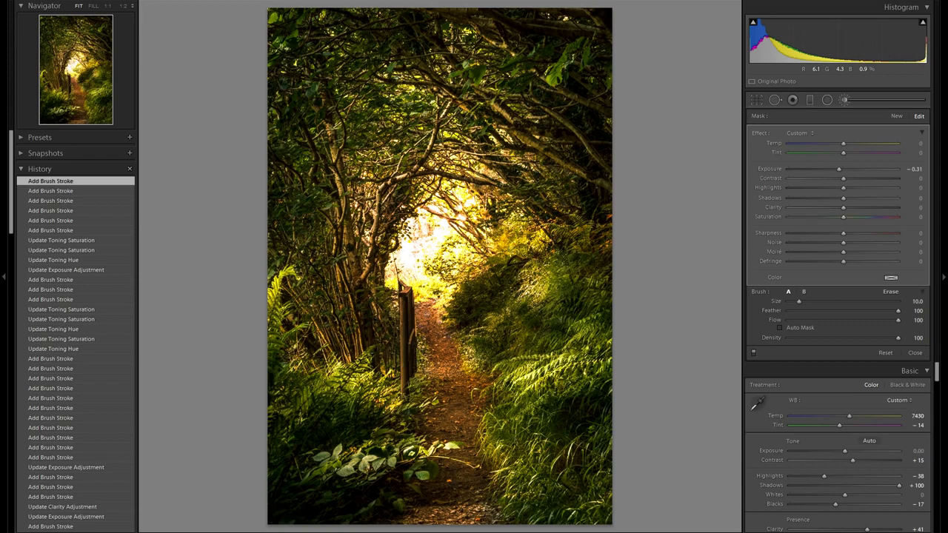
- Extend the burn mask over the bottom corners and lower right foliage with smaller and larger brush sizes
{"action": "key", "text": "bracketleft"}
{"action": "key", "text": "bracketleft"}
{"action": "key", "text": "bracketleft"}
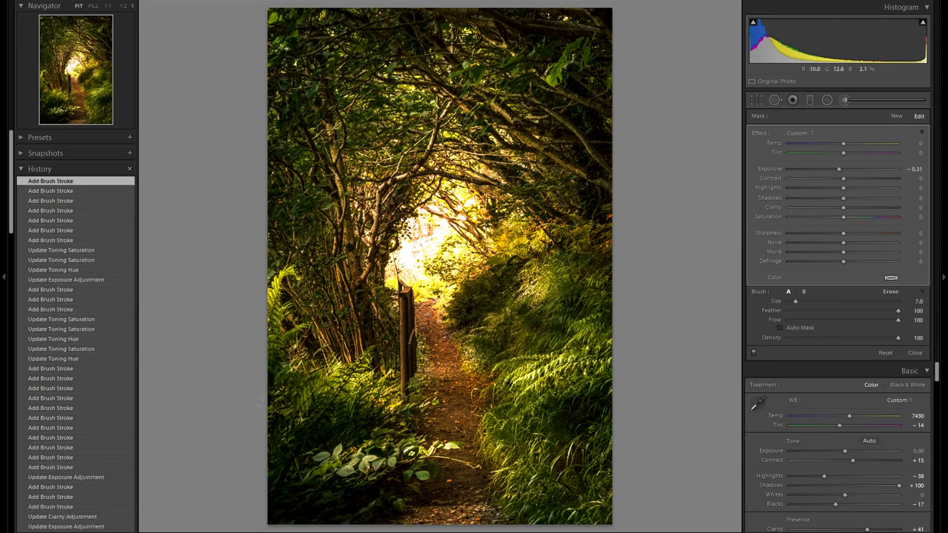
{"action": "mouse_move", "coordinate": [371, 505]}
{"action": "left_mouse_down"}
{"action": "mouse_move", "coordinate": [342, 512]}
{"action": "mouse_move", "coordinate": [353, 499]}
{"action": "mouse_move", "coordinate": [344, 497]}
{"action": "left_mouse_up"}
{"action": "key", "text": "bracketright"}
{"action": "key", "text": "bracketright"}
{"action": "left_click_drag", "start_coordinate": [549, 511], "coordinate": [518, 499]}
{"action": "key", "text": "bracketright"}
{"action": "key", "text": "bracketright"}
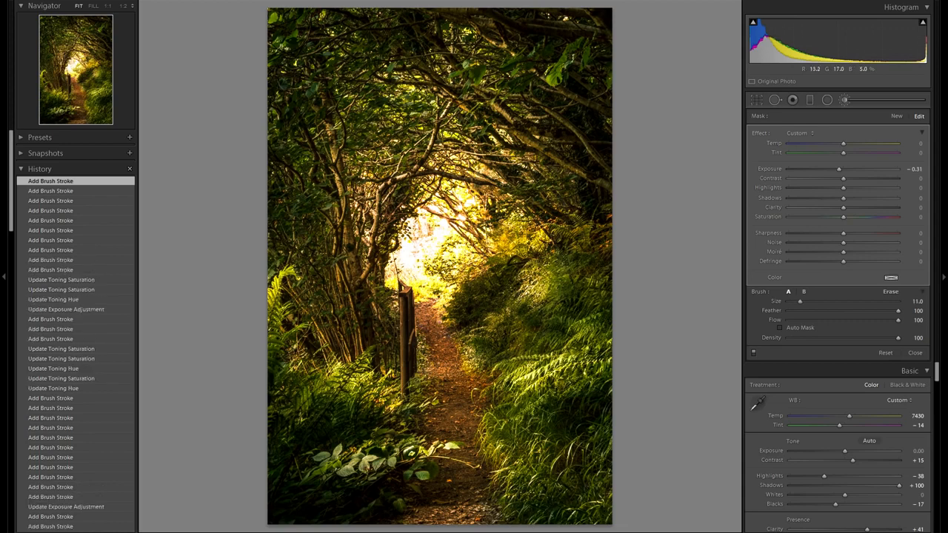
{"action": "left_click_drag", "start_coordinate": [533, 474], "coordinate": [555, 452]}
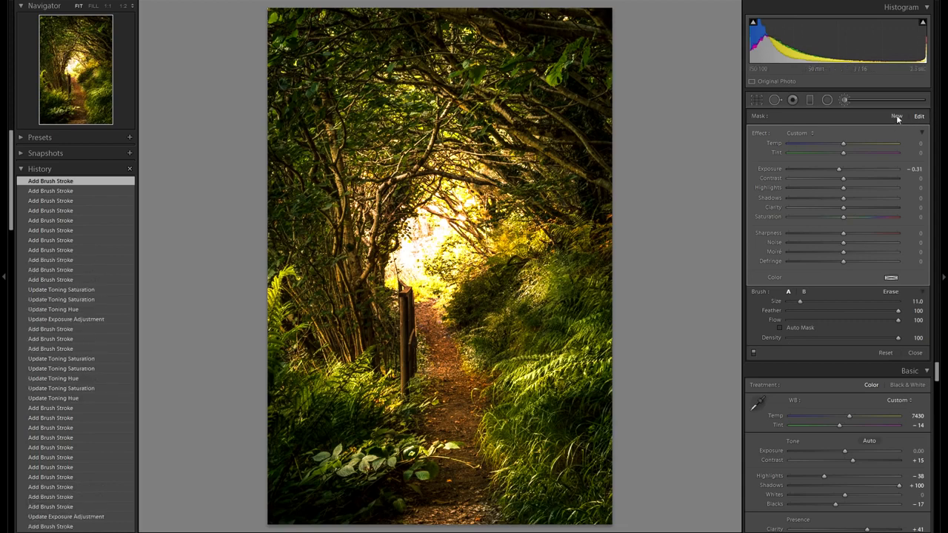
- Create another burn mask, paint the lower right edge, and set its Exposure to -0.42
{"action": "left_click", "coordinate": [896, 115]}
{"action": "left_click_drag", "start_coordinate": [840, 172], "coordinate": [832, 169]}
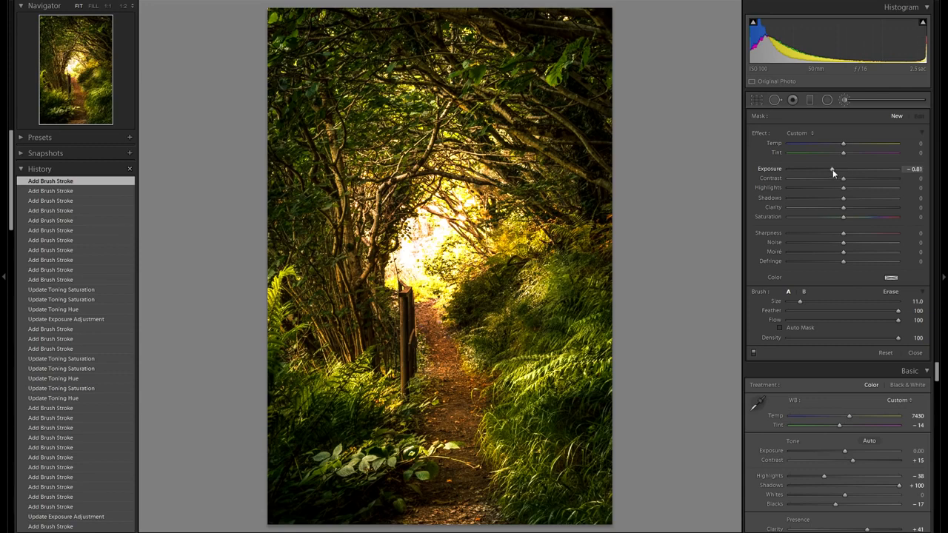
{"action": "key", "text": "bracketright"}
{"action": "key", "text": "bracketright"}
{"action": "key", "text": "bracketright"}
{"action": "key", "text": "bracketright"}
{"action": "left_click_drag", "start_coordinate": [607, 447], "coordinate": [558, 474]}
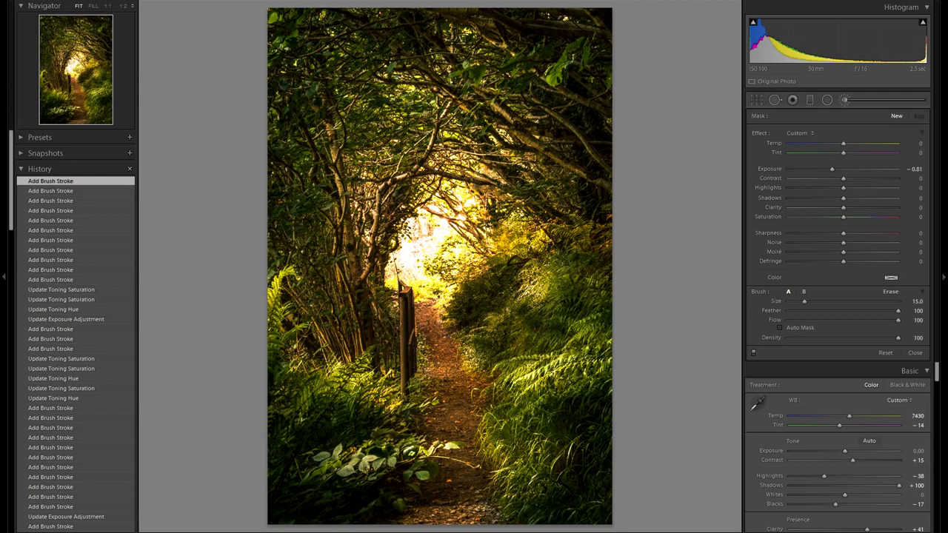
{"action": "left_click_drag", "start_coordinate": [838, 175], "coordinate": [841, 176]}
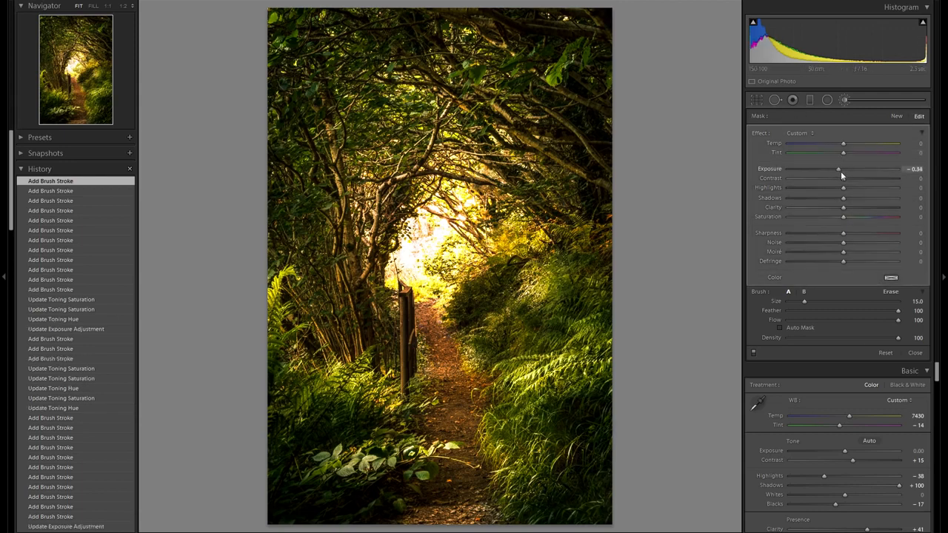
{"action": "left_click_drag", "start_coordinate": [840, 171], "coordinate": [838, 171]}
- Create a new burn mask with Exposure -0.38 and paint it along the bottom edge of the photo
{"action": "key", "text": "bracketleft"}
{"action": "key", "text": "bracketleft"}
{"action": "key", "text": "bracketleft"}
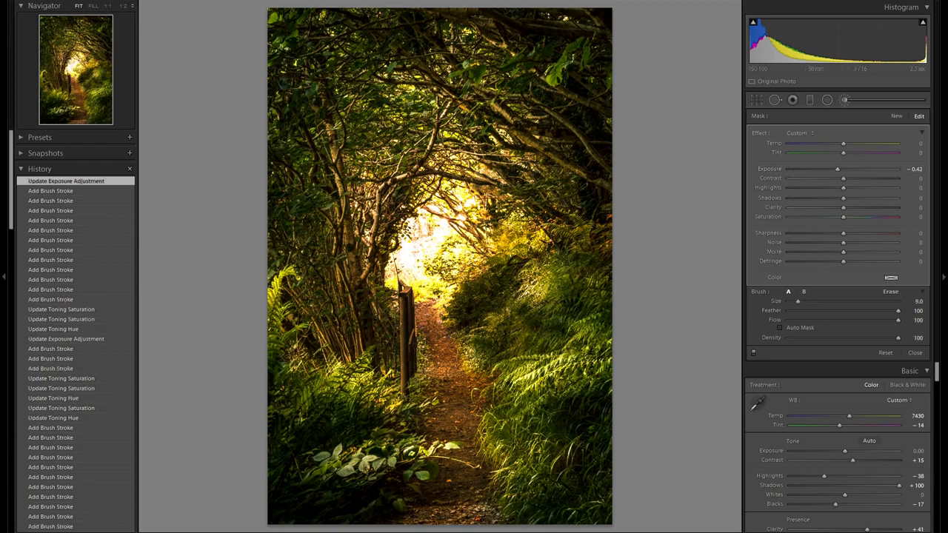
{"action": "left_click", "coordinate": [896, 117]}
{"action": "left_click_drag", "start_coordinate": [844, 169], "coordinate": [843, 172]}
{"action": "key", "text": "bracketleft"}
{"action": "left_click_drag", "start_coordinate": [475, 520], "coordinate": [411, 516]}
{"action": "left_click_drag", "start_coordinate": [533, 497], "coordinate": [533, 499]}
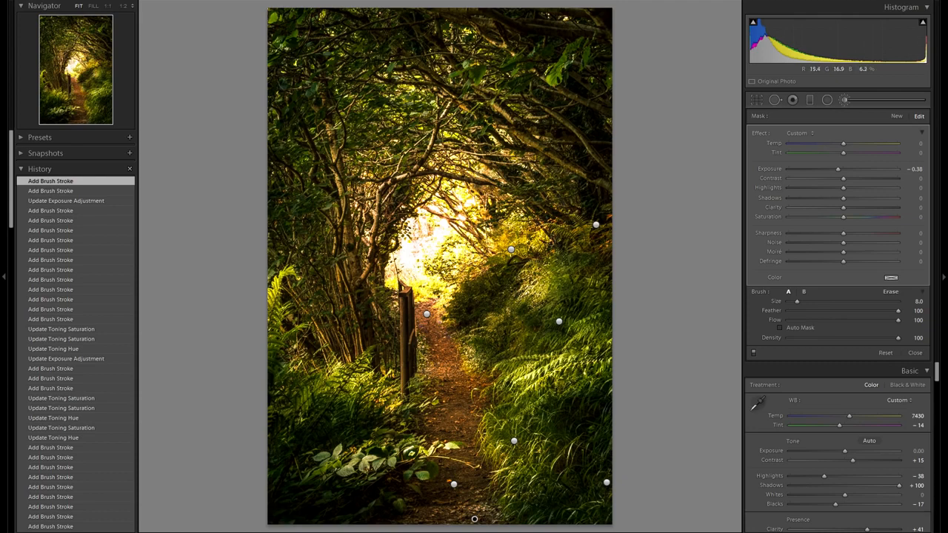
- Close the adjustment brush and set the global Vibrance to +12
{"action": "key", "text": "k"}
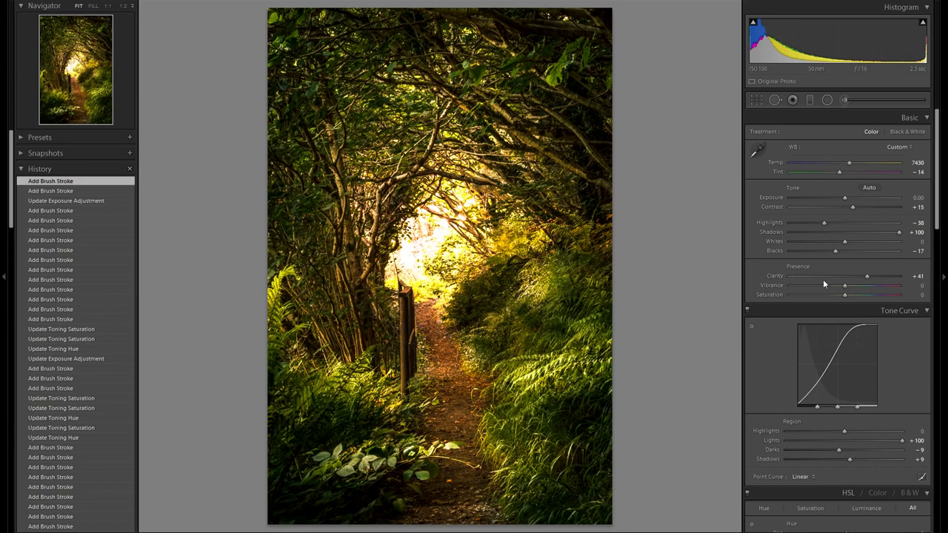
{"action": "mouse_move", "coordinate": [845, 285]}
{"action": "left_mouse_down"}
{"action": "mouse_move", "coordinate": [865, 291]}
{"action": "mouse_move", "coordinate": [849, 289]}
{"action": "mouse_move", "coordinate": [855, 293]}
{"action": "left_mouse_up"}
{"action": "left_click_drag", "start_coordinate": [854, 293], "coordinate": [852, 293]}
- Reopen the adjustment brush and burn the top corners of the frame, erasing some near the upper left
{"action": "left_click", "coordinate": [845, 100]}
{"action": "scroll", "coordinate": [488, 311], "scroll_direction": "up", "scroll_amount": 6}
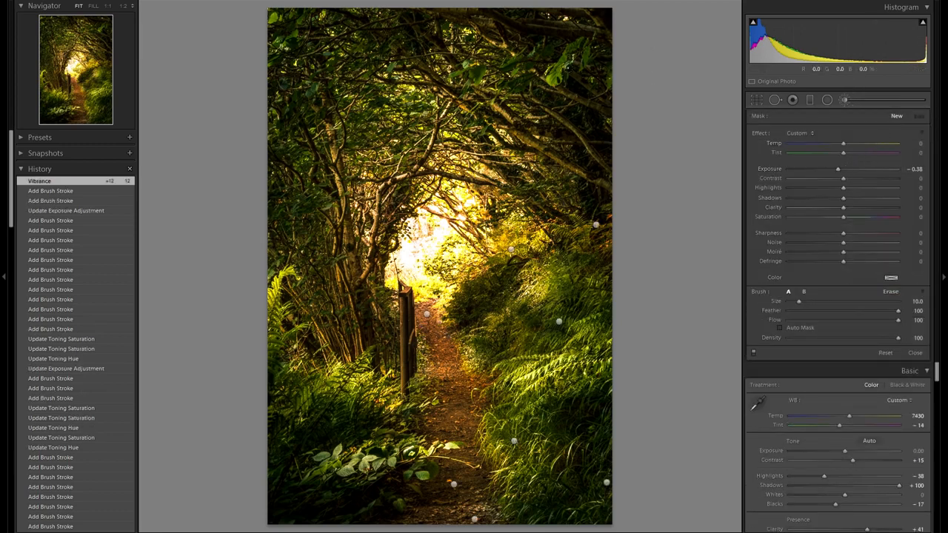
{"action": "scroll", "coordinate": [536, 13], "scroll_direction": "up", "scroll_amount": 1}
{"action": "mouse_move", "coordinate": [537, 13]}
{"action": "left_mouse_down"}
{"action": "mouse_move", "coordinate": [573, 26]}
{"action": "mouse_move", "coordinate": [590, 60]}
{"action": "left_mouse_up"}
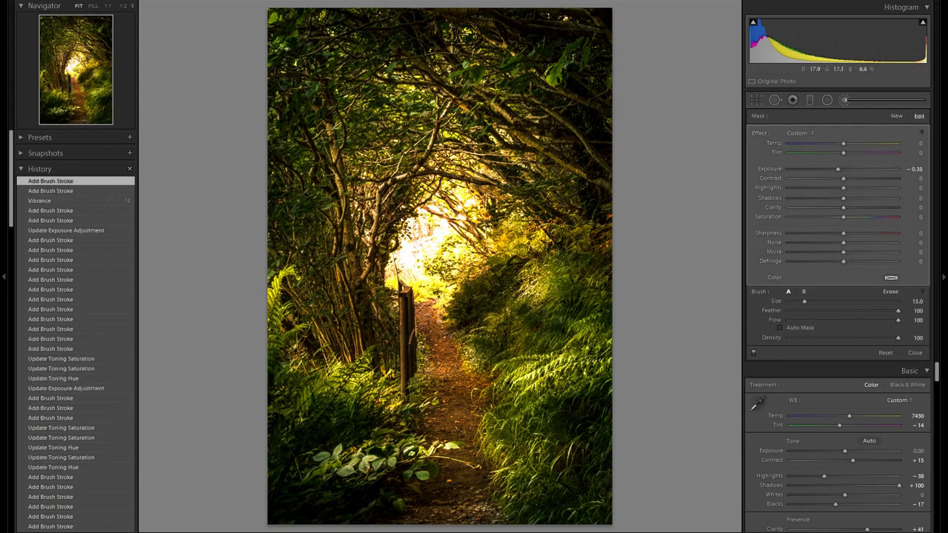
{"action": "key", "text": "alt"}
{"action": "left_click_drag", "start_coordinate": [322, 62], "coordinate": [324, 71]}
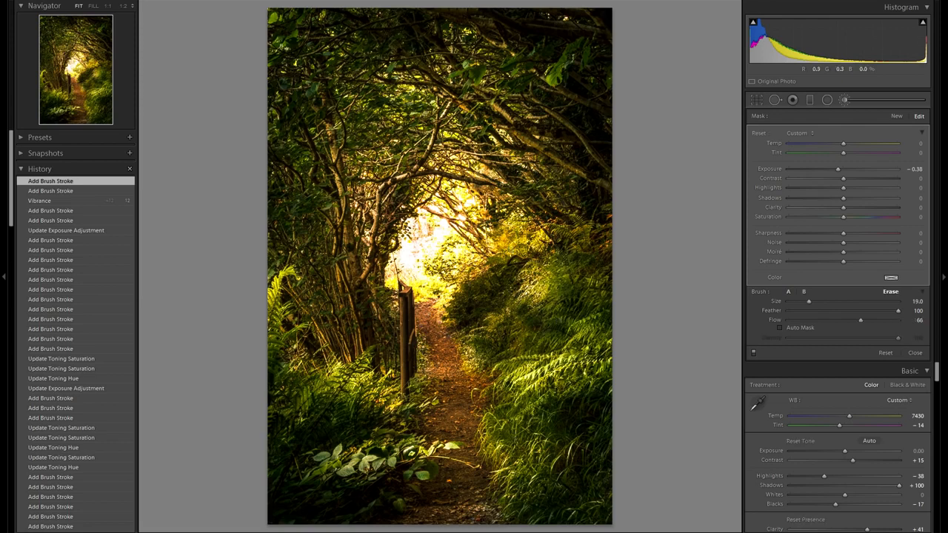
{"action": "left_click_drag", "start_coordinate": [283, 22], "coordinate": [272, 13]}
- Continue burning the foliage along the top of the frame with a smaller brush
{"action": "scroll", "coordinate": [318, 100], "scroll_direction": "down", "scroll_amount": 1}
{"action": "mouse_move", "coordinate": [318, 100]}
{"action": "left_mouse_down"}
{"action": "mouse_move", "coordinate": [324, 135]}
{"action": "mouse_move", "coordinate": [333, 131]}
{"action": "left_mouse_up"}
{"action": "left_click_drag", "start_coordinate": [530, 83], "coordinate": [530, 95]}
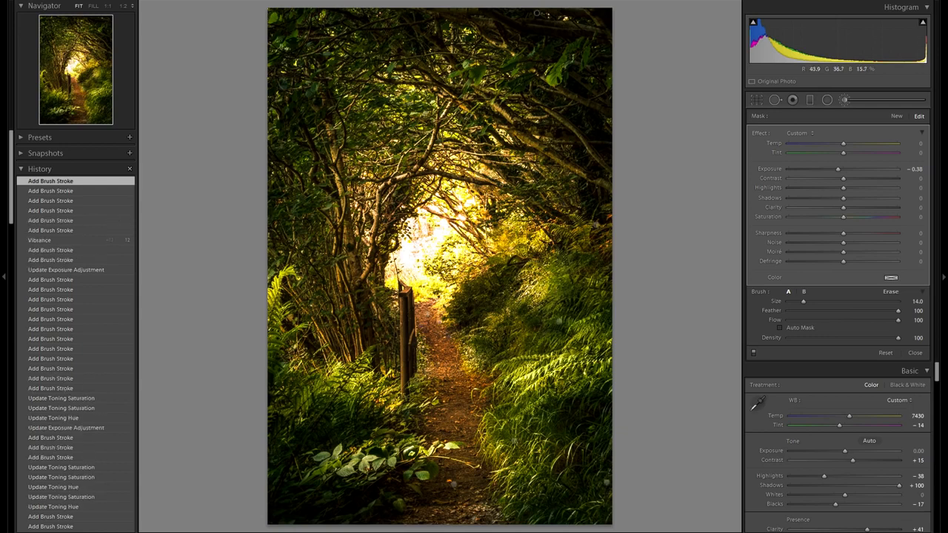
{"action": "scroll", "coordinate": [537, 12], "scroll_direction": "down", "scroll_amount": 4}
{"action": "left_click_drag", "start_coordinate": [370, 194], "coordinate": [369, 213]}
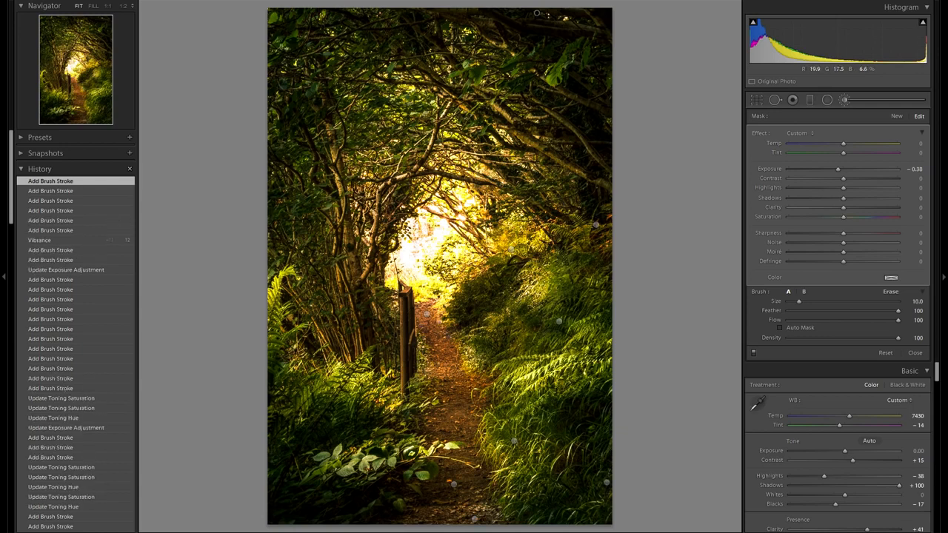
{"action": "scroll", "coordinate": [433, 130], "scroll_direction": "down", "scroll_amount": 1}
{"action": "left_click", "coordinate": [433, 130]}
{"action": "left_click_drag", "start_coordinate": [427, 141], "coordinate": [491, 140]}
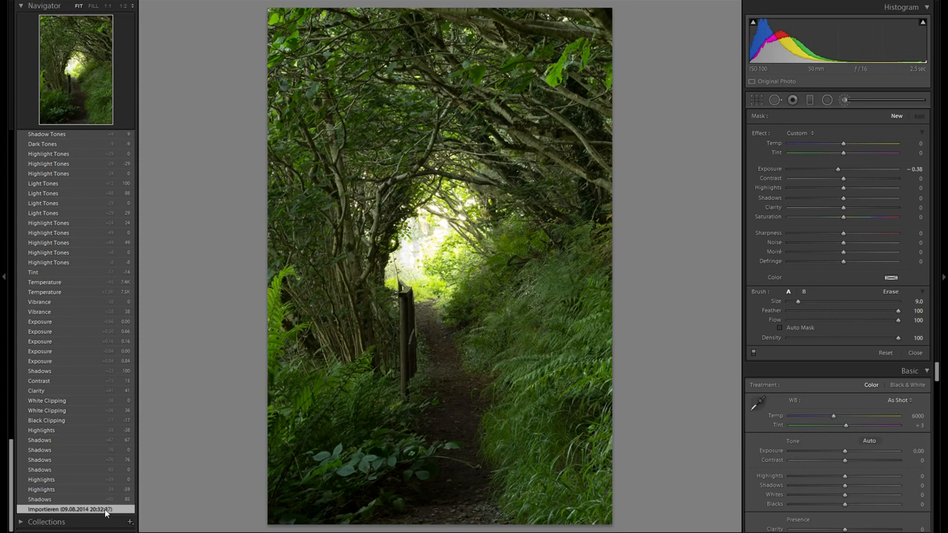
- Compare the edit with the imported original in the history, then return to the latest state
{"action": "scroll", "coordinate": [106, 513], "scroll_direction": "up", "scroll_amount": 20}
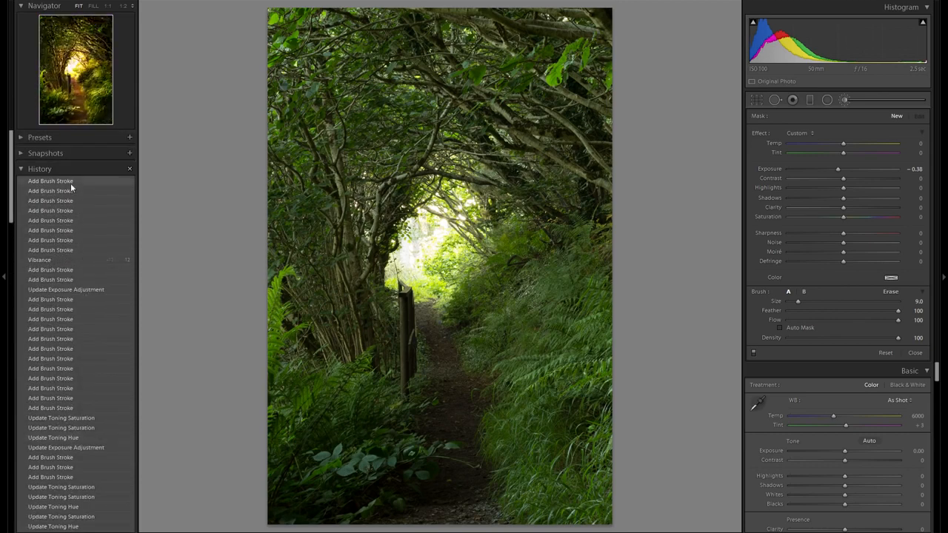
{"action": "left_click", "coordinate": [72, 183]}
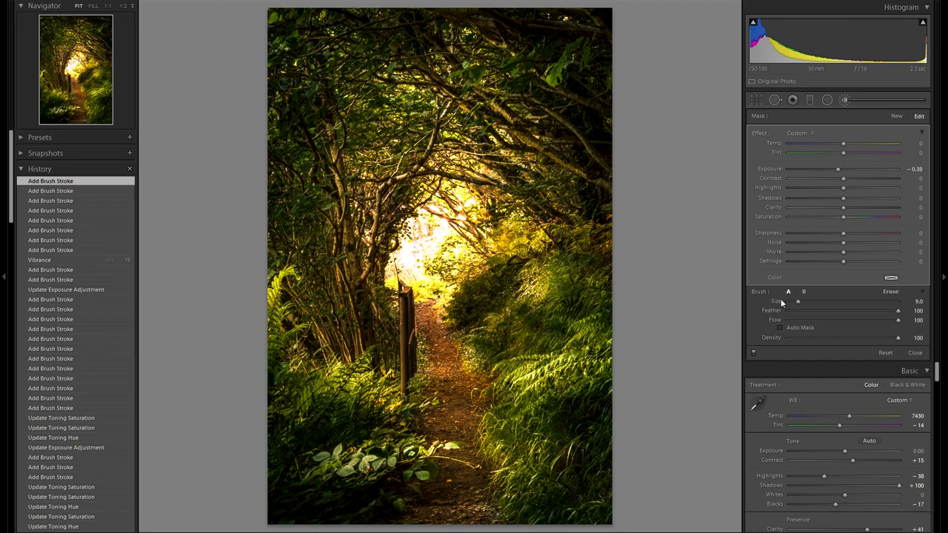
{"action": "scroll", "coordinate": [68, 337], "scroll_direction": "down", "scroll_amount": 20}
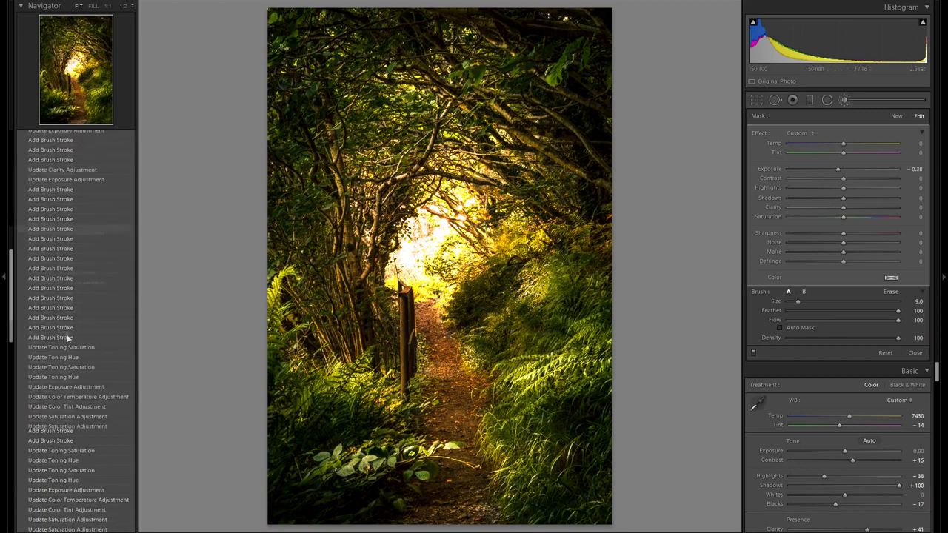
{"action": "scroll", "coordinate": [86, 404], "scroll_direction": "up", "scroll_amount": 20}
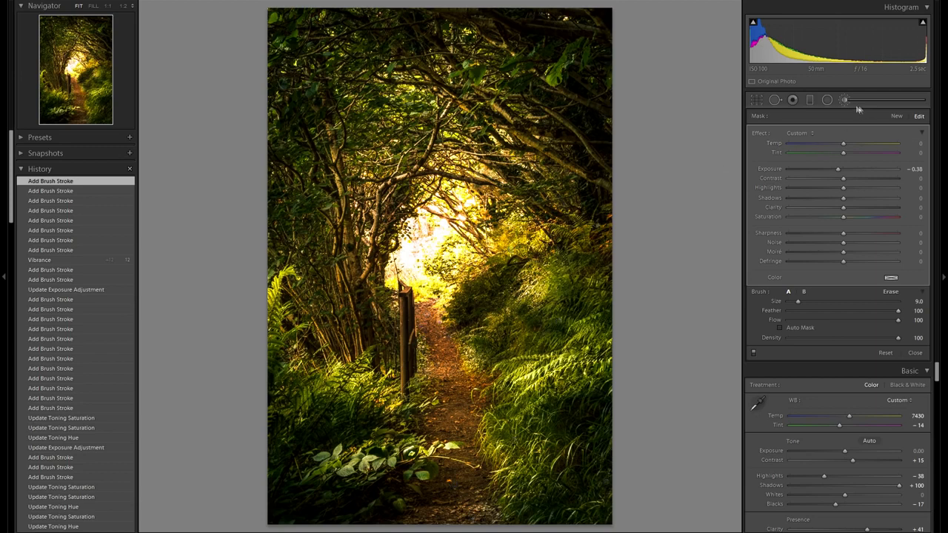
- Try a Vibrance tweak and revert it by returning to the last brush stroke in the history
{"action": "key", "text": "k"}
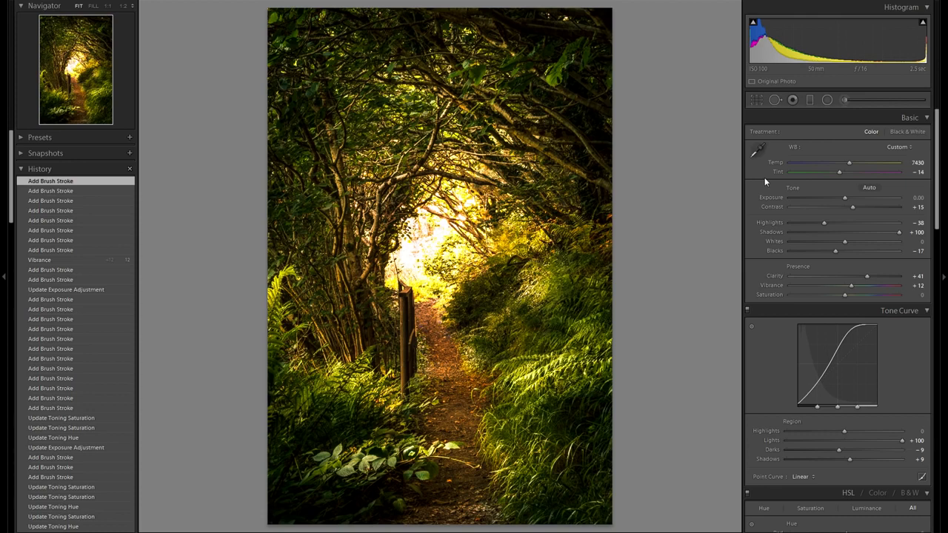
{"action": "left_click_drag", "start_coordinate": [840, 290], "coordinate": [836, 287]}
{"action": "left_click", "coordinate": [106, 191]}
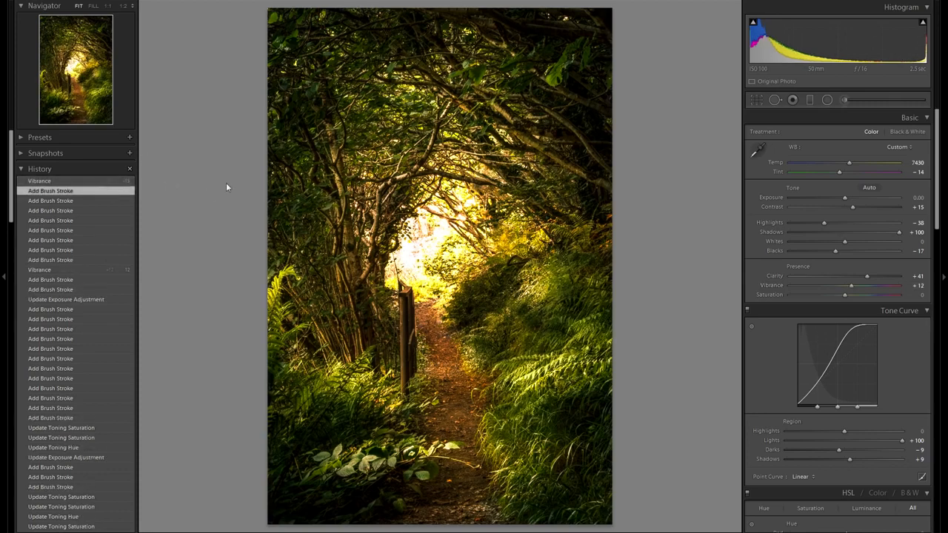